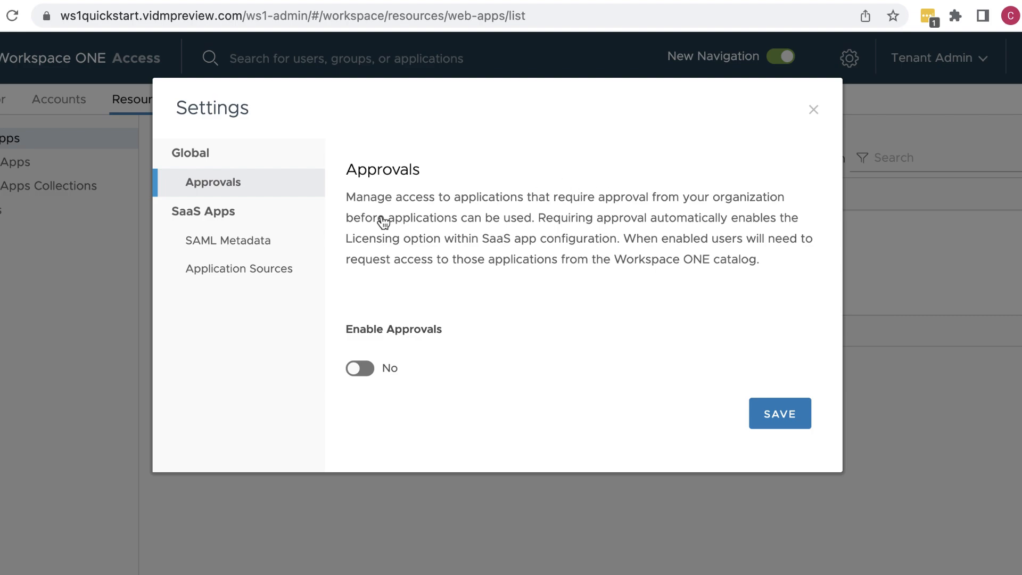
Step: From SAML Metadata, save the Identity Provider (IdP) metadata link as vidm.idp in Downloads
click(251, 247)
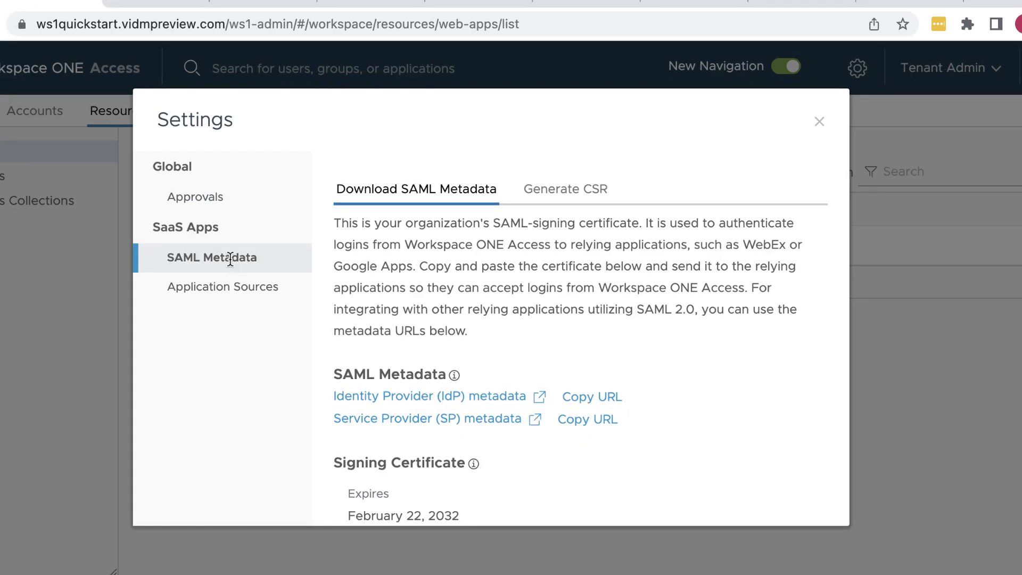
right_click(418, 398)
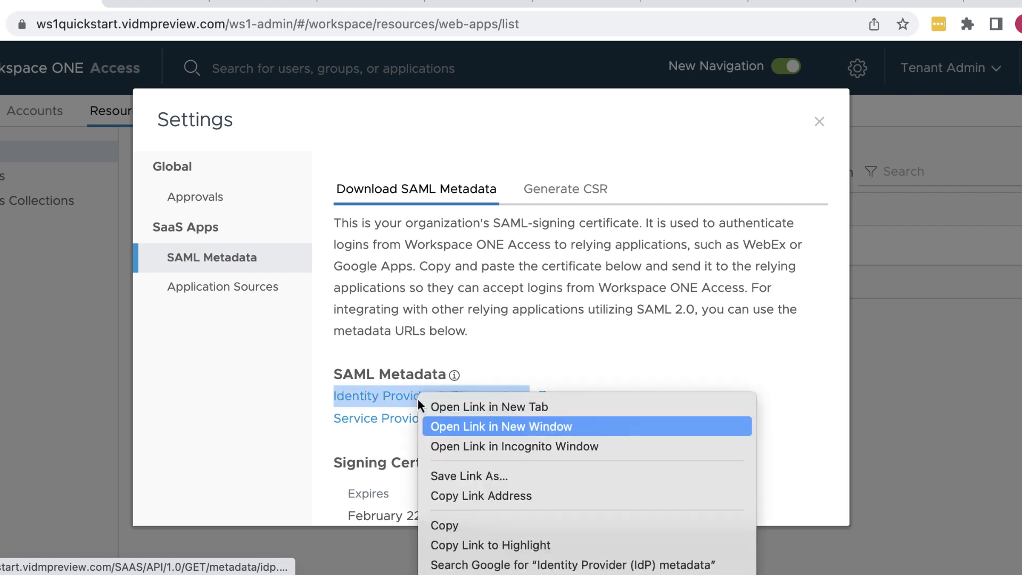
click(474, 480)
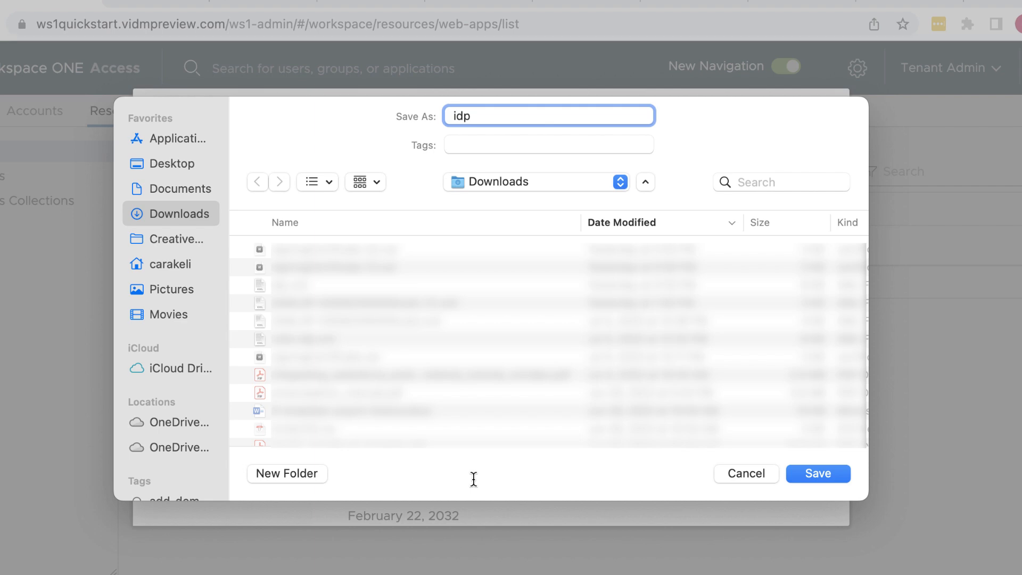
text(vidm.)
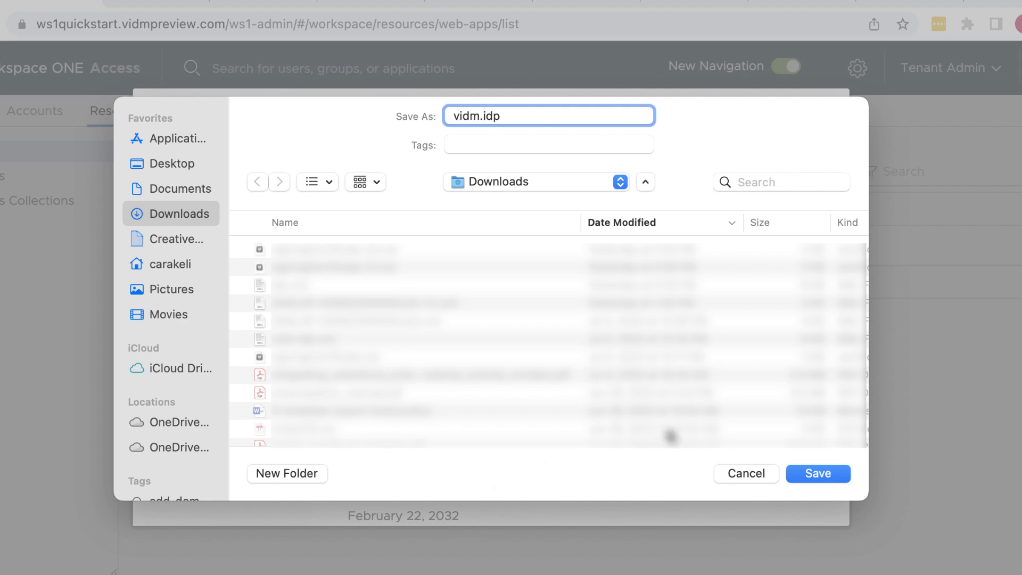
key(Return)
scroll(668, 428, down, 3)
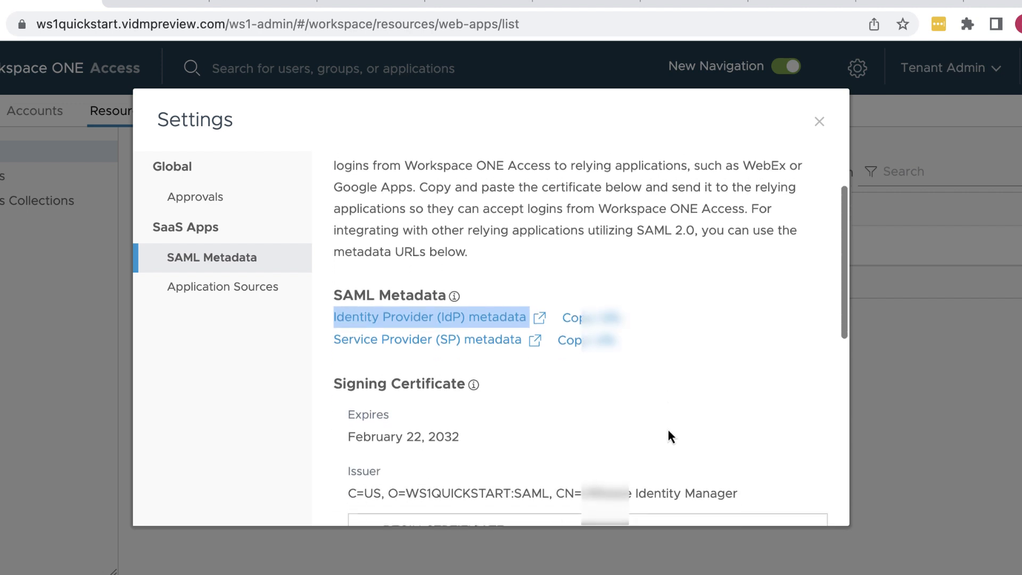
Step: Download the signing certificate as signingCertificate.cer and close the Settings dialog
scroll(668, 428, down, 5)
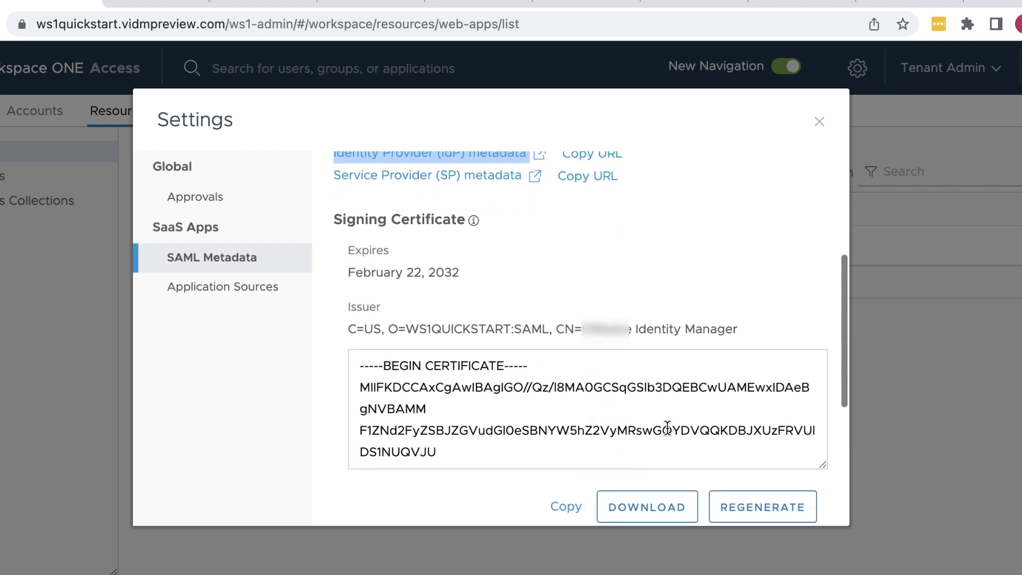
scroll(667, 428, down, 2)
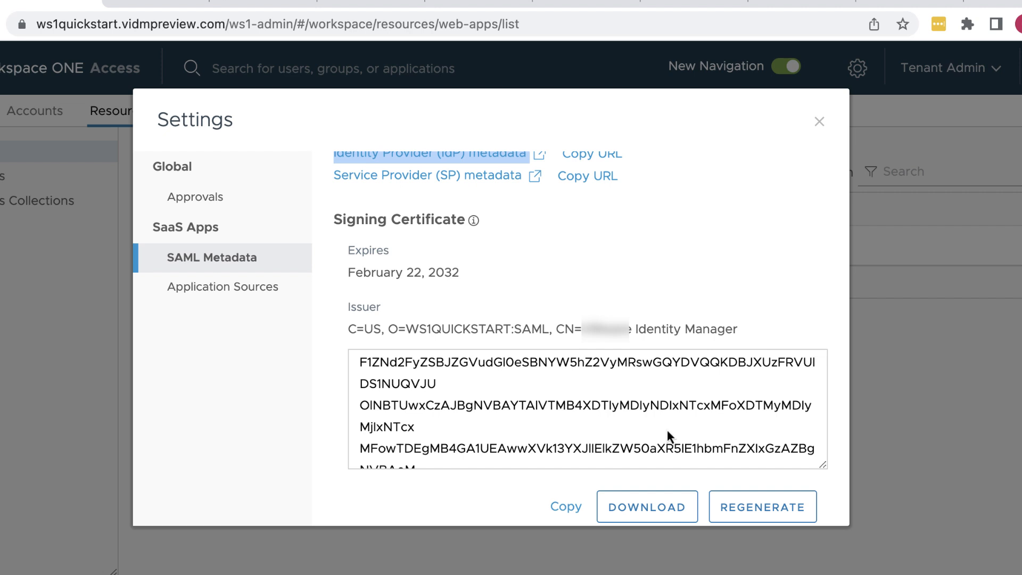
scroll(665, 434, down, 2)
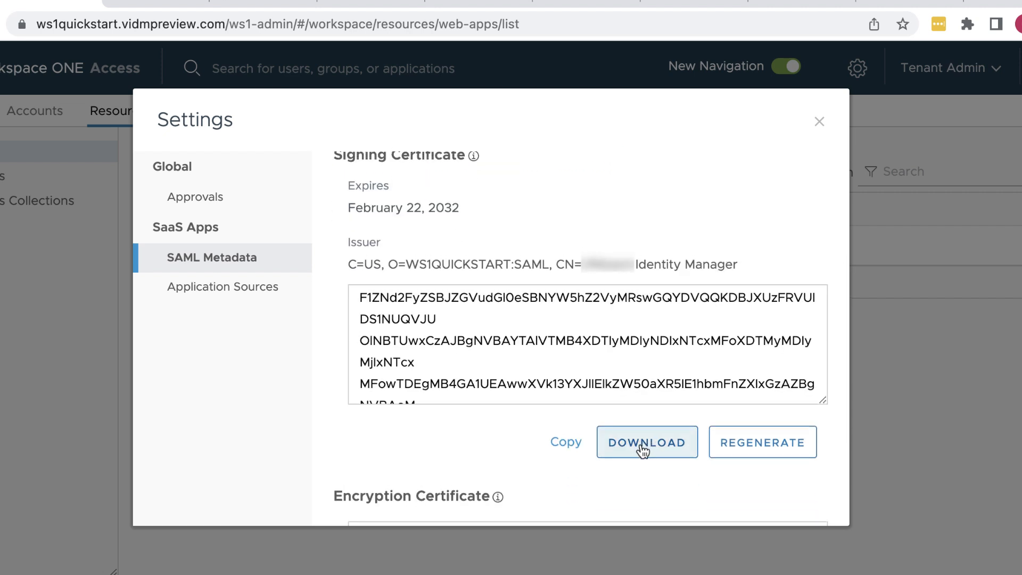
click(643, 449)
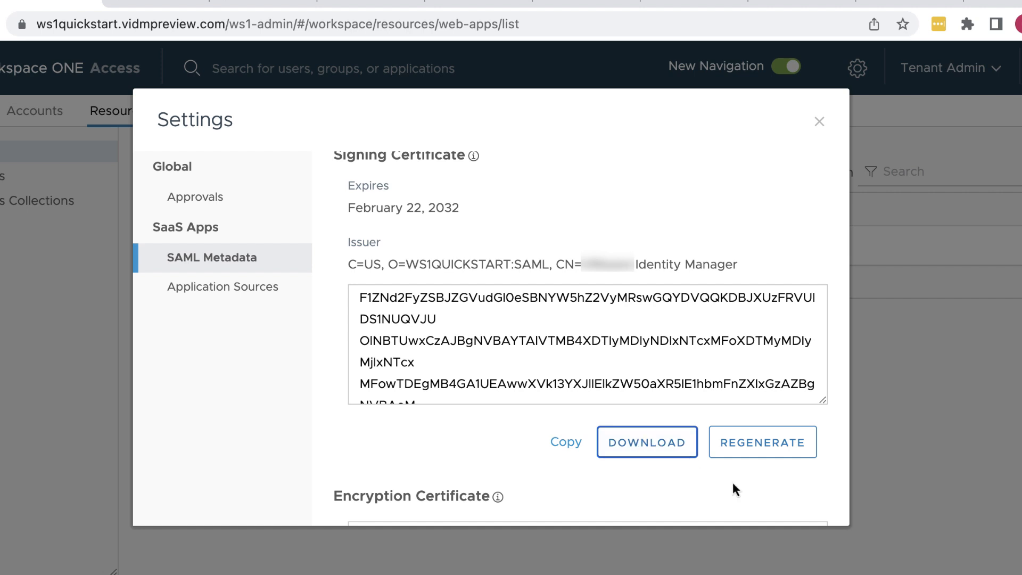
scroll(733, 484, down, 5)
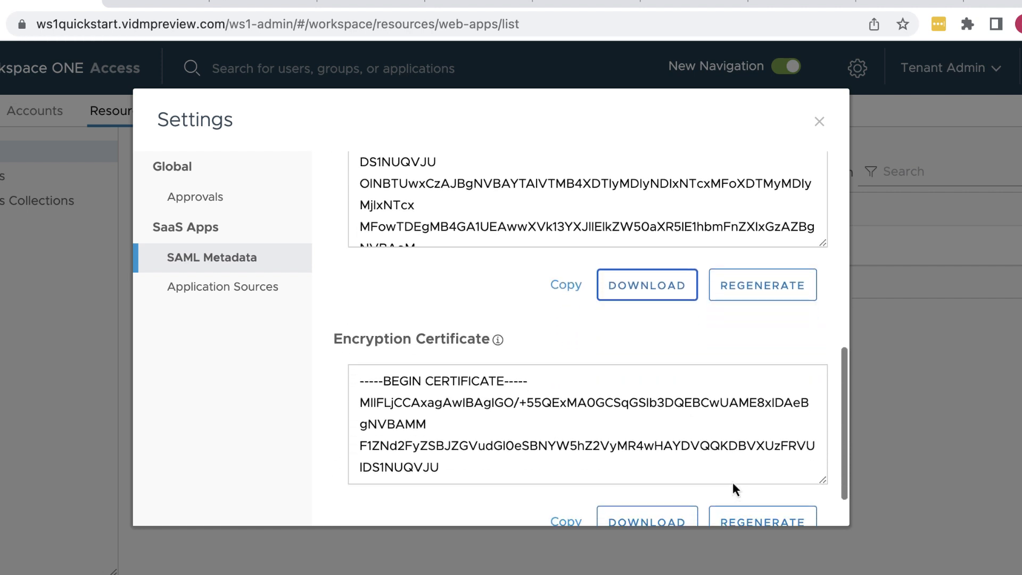
scroll(732, 483, down, 2)
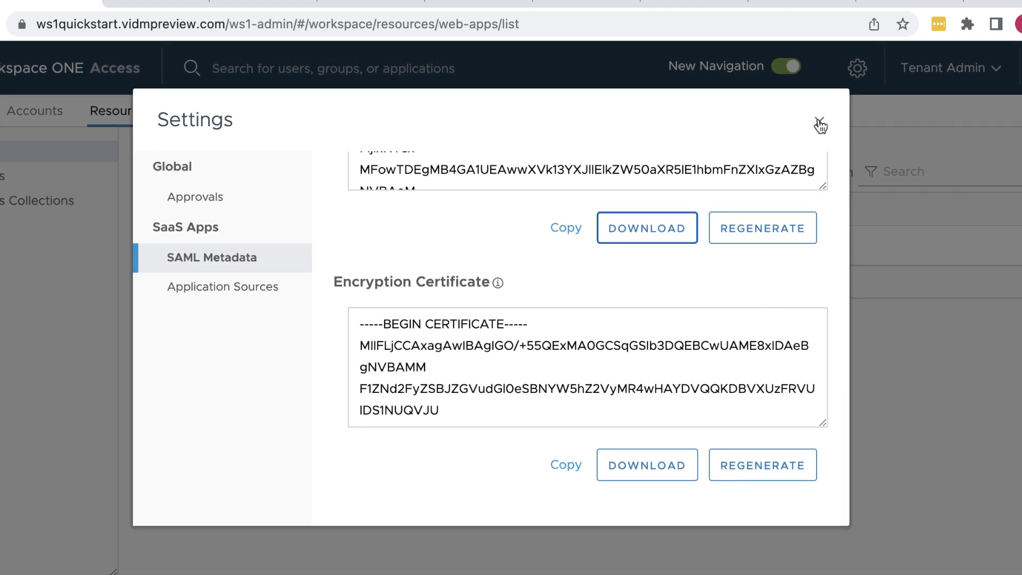
click(820, 124)
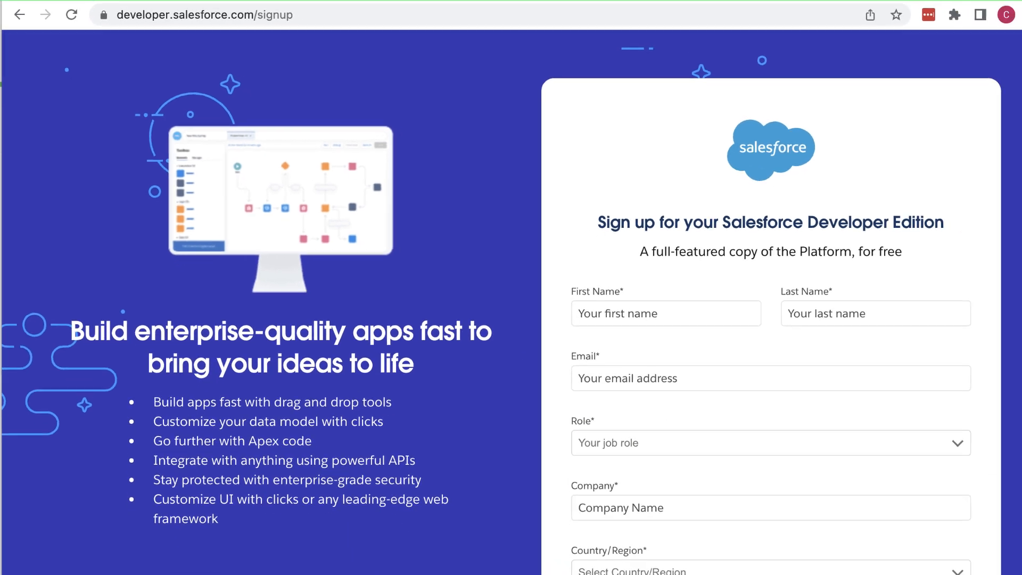
Step: Enter the user's first name, last name and email address on the signup form
click(942, 472)
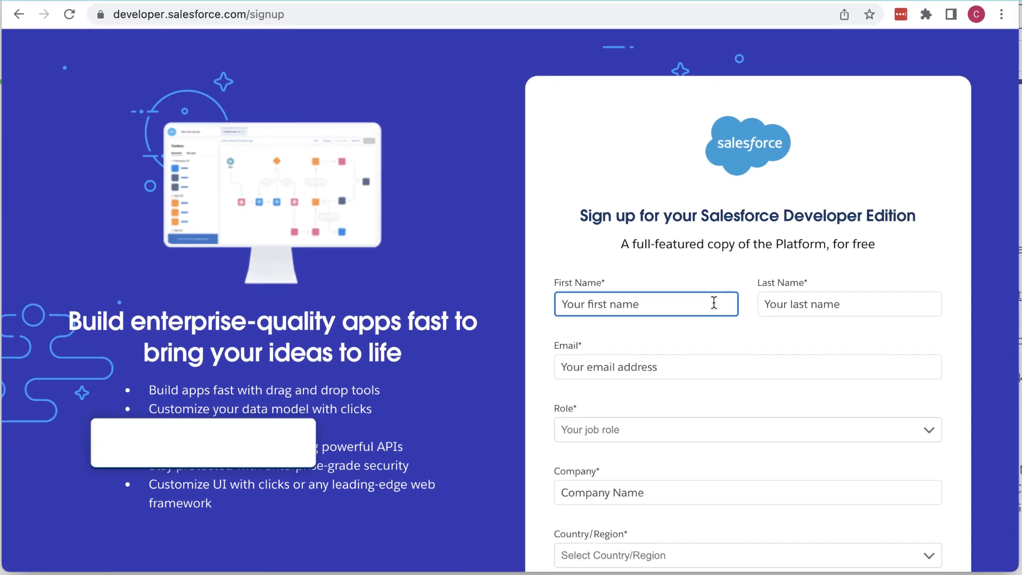
click(835, 304)
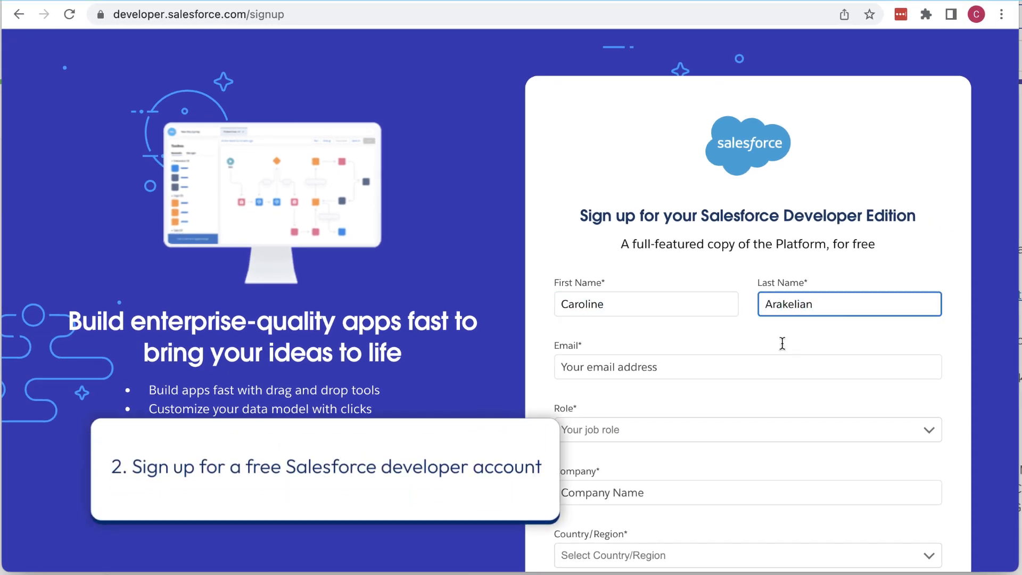
key(Tab)
Step: Set role to IT Manager/Executive, company to ACME and country to United States
click(725, 432)
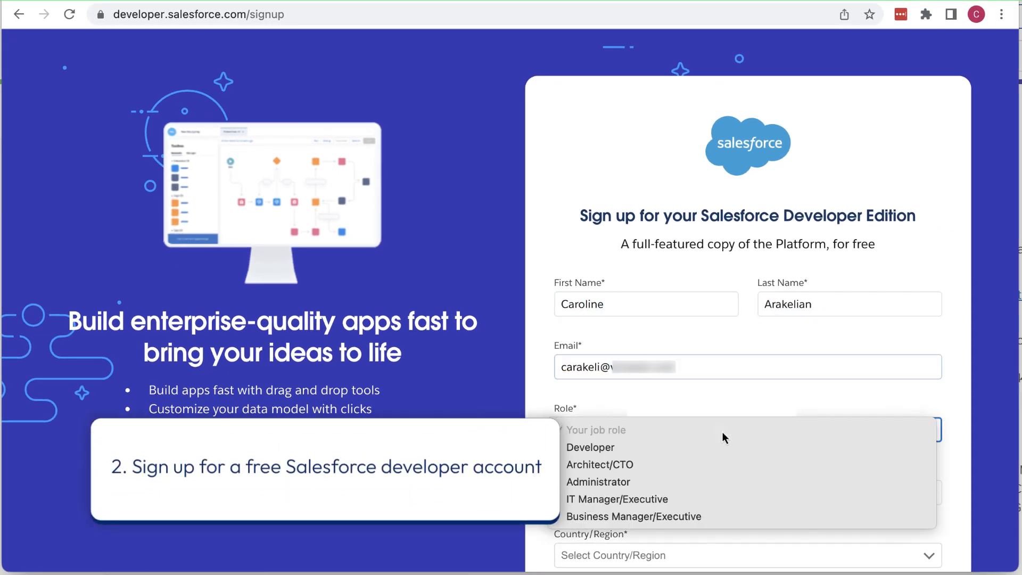
click(697, 493)
scroll(687, 503, down, 5)
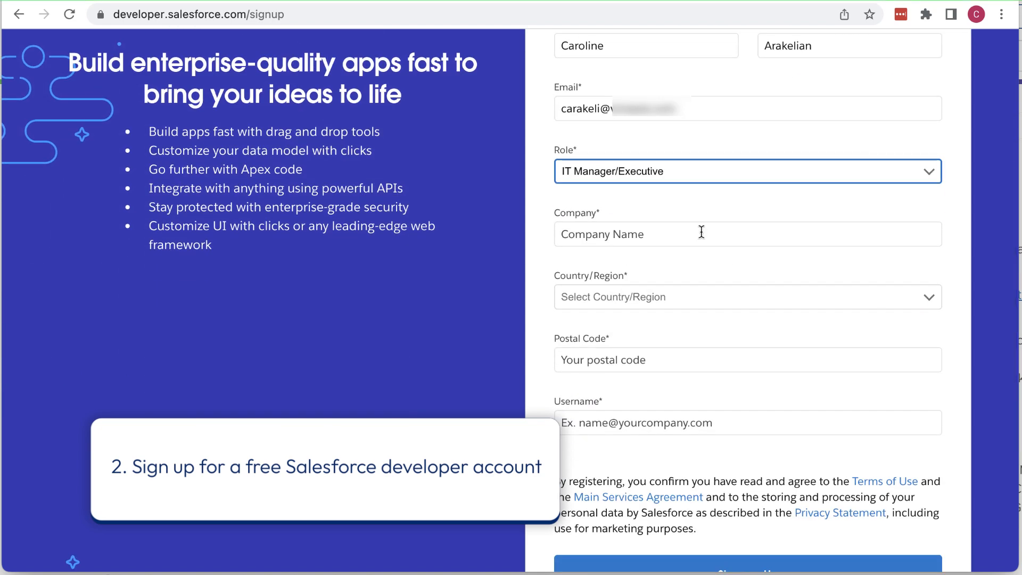
click(700, 232)
text(ACME)
click(926, 302)
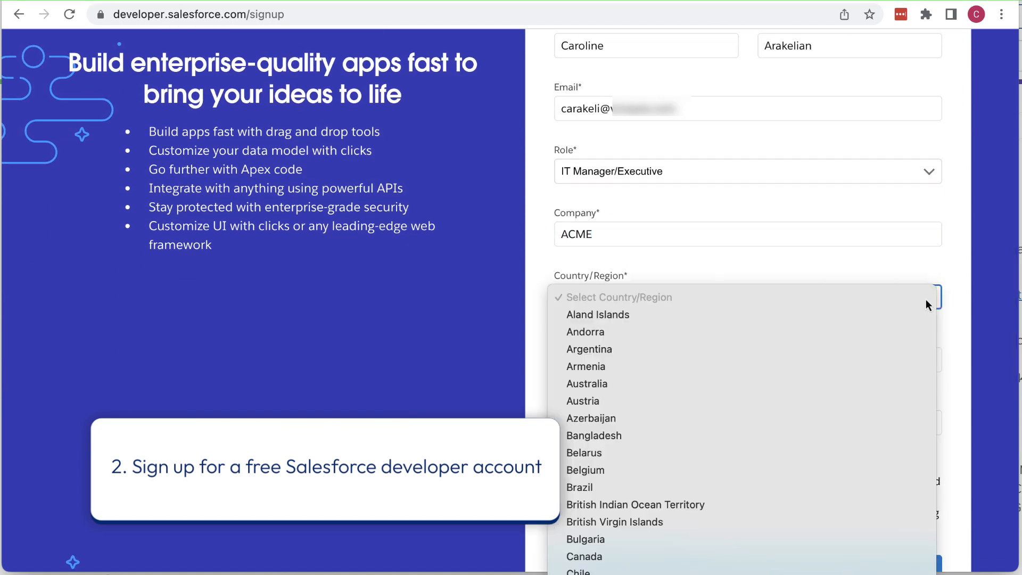
scroll(928, 305, down, 15)
click(739, 506)
Step: Enter postal code 94044, use the email as username, and submit the signup
click(739, 360)
text(94044)
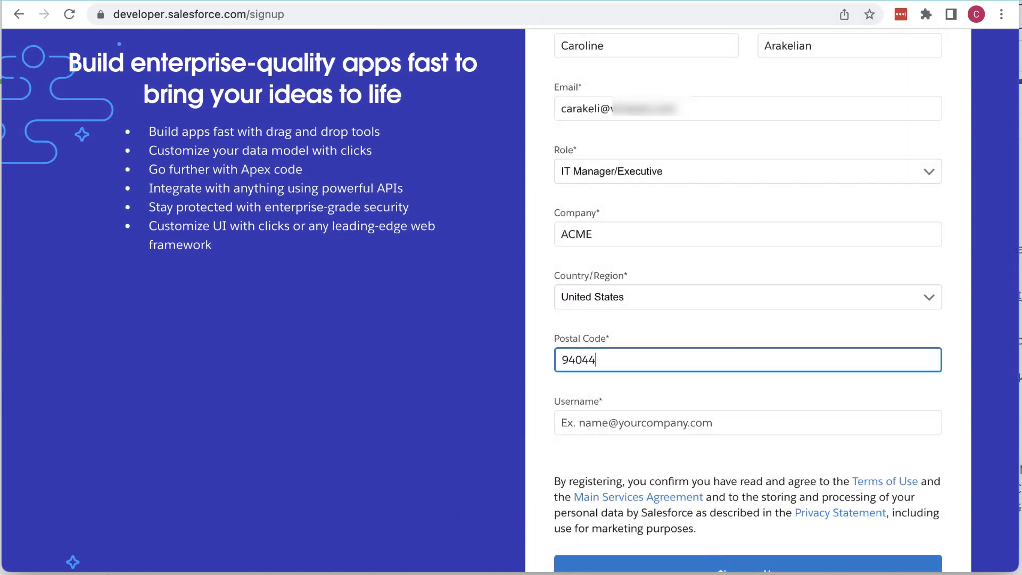
click(748, 426)
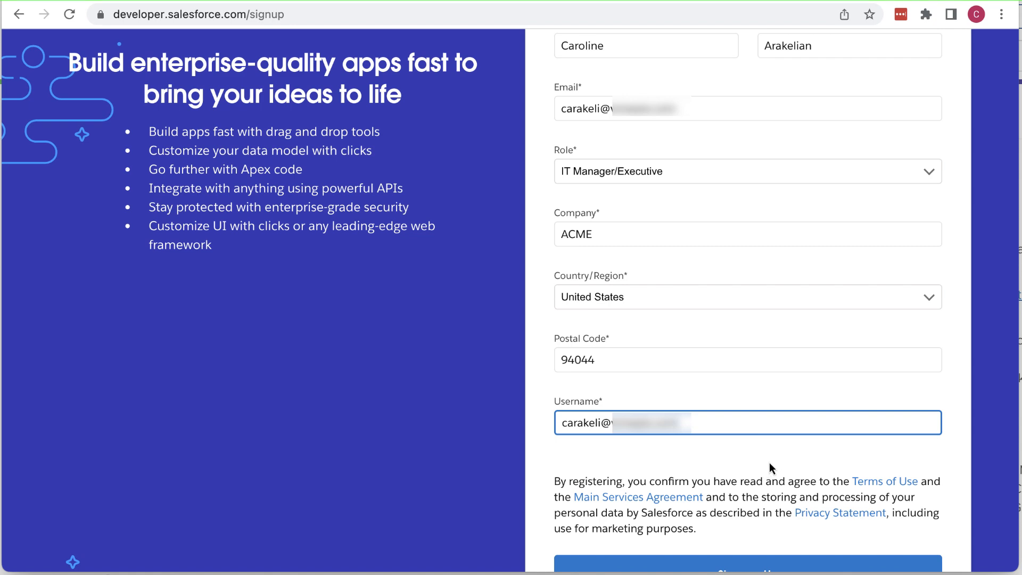
scroll(770, 463, down, 3)
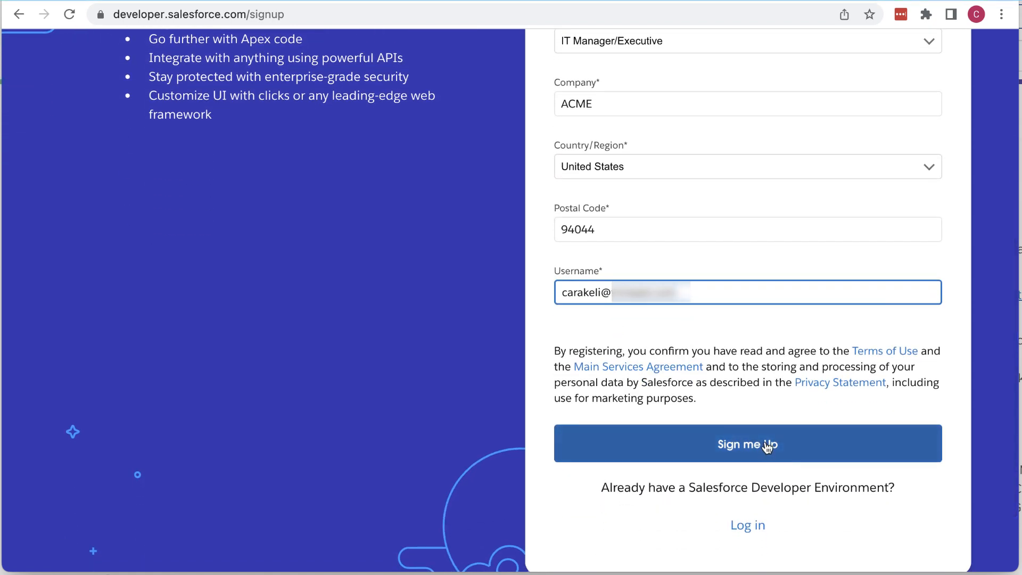
click(767, 445)
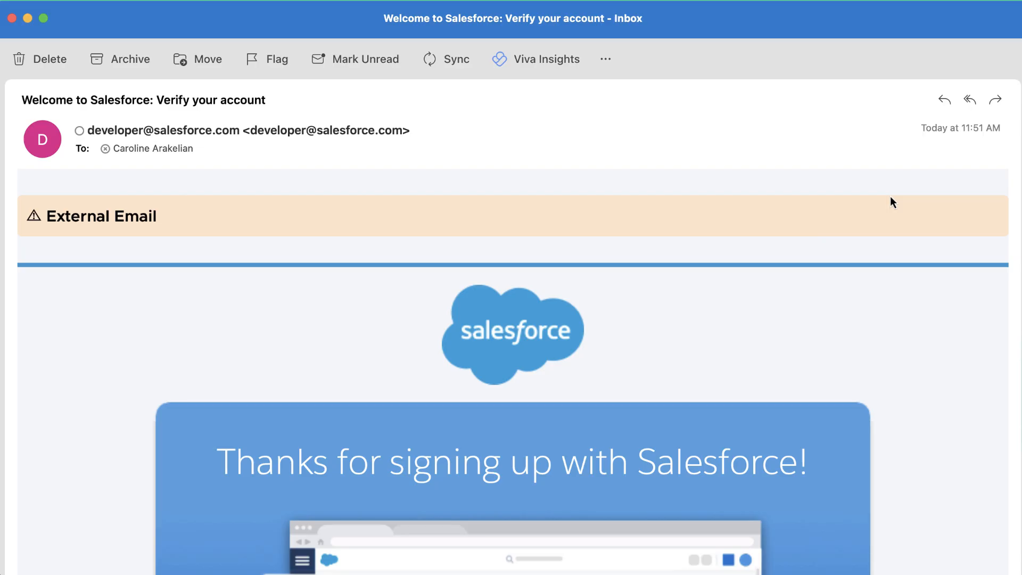
Step: Scroll the 'Welcome to Salesforce: Verify your account' email down to the Verify Account link
scroll(891, 197, down, 5)
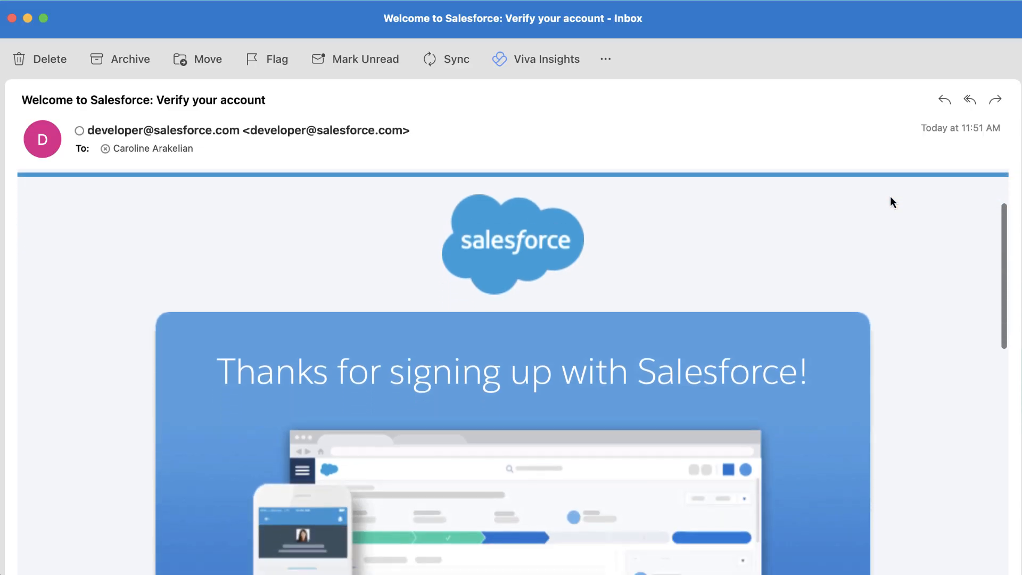
scroll(892, 199, down, 7)
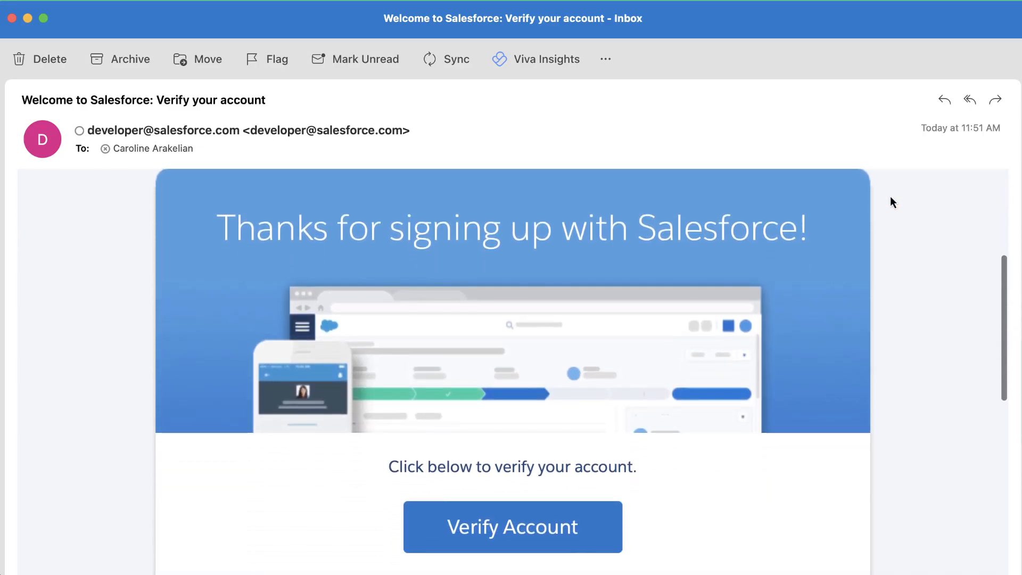
scroll(891, 197, down, 5)
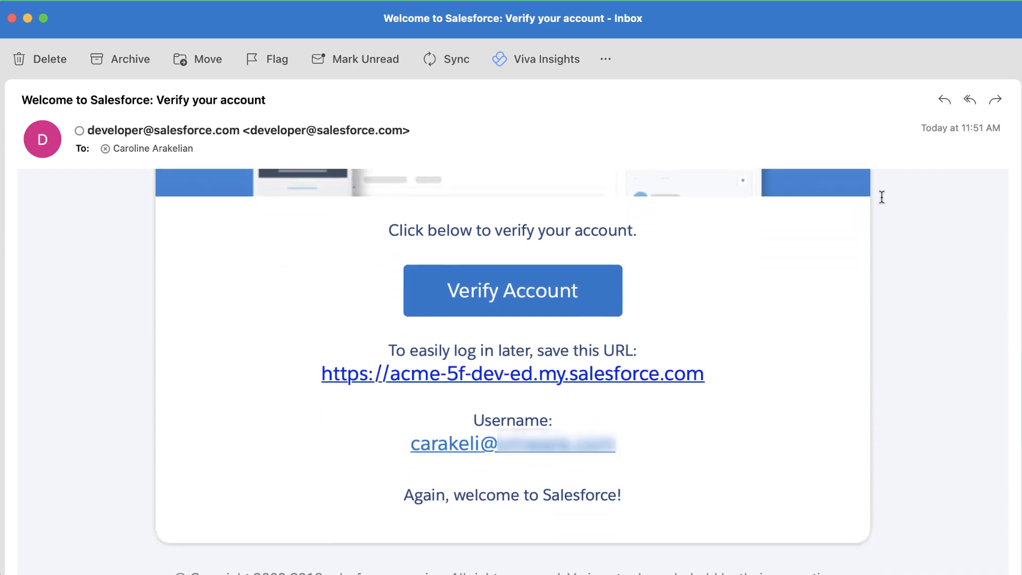
Step: Verify the account and set a new password with its security answer
click(544, 291)
text(********)
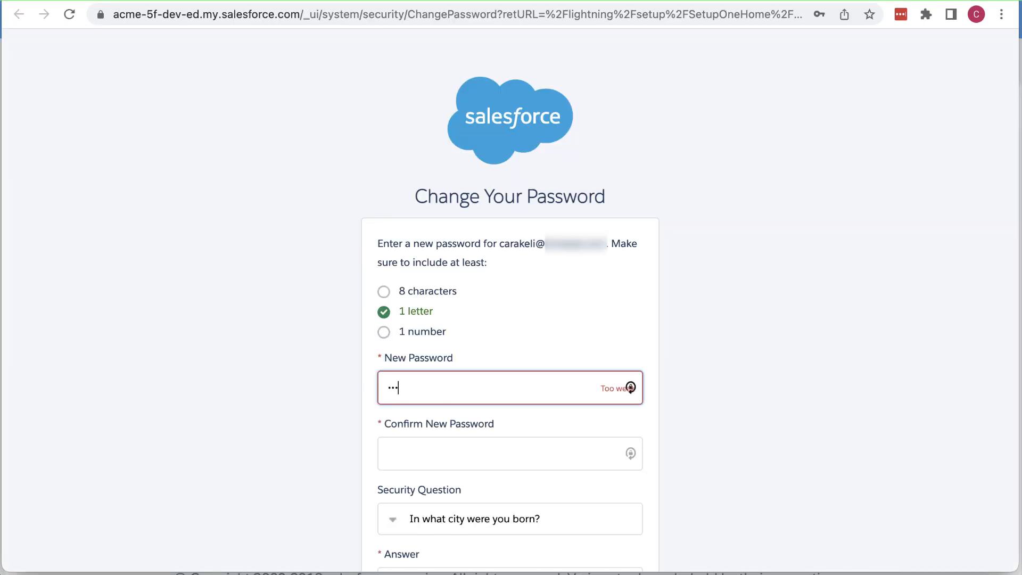
key(Tab)
text(********)
key(Tab)
key(Tab)
text(N)
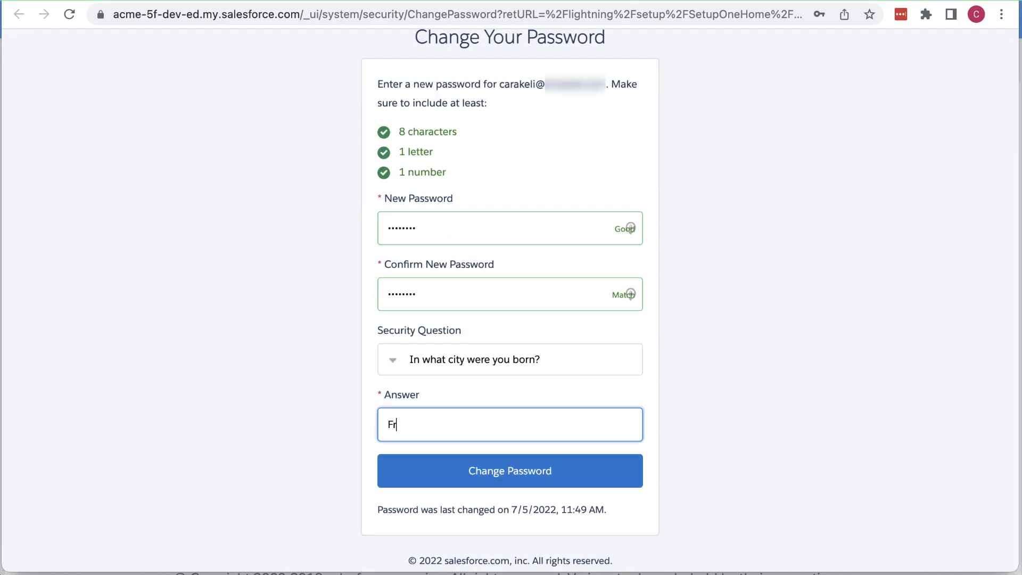
click(577, 461)
Step: Find Single Sign-On Settings via Quick Find 'single' and enable SAML
text(s)
text(ingle)
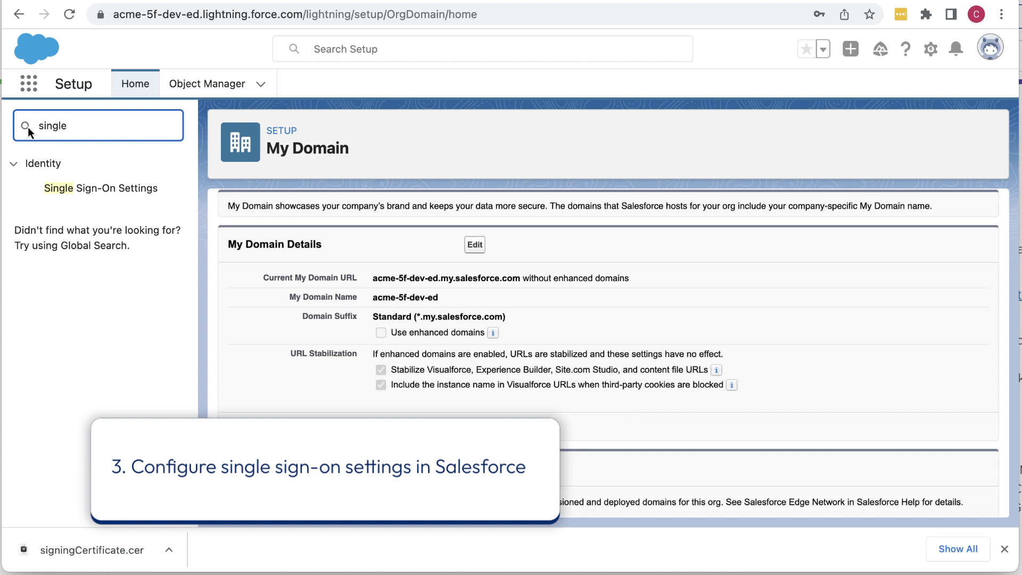
click(117, 189)
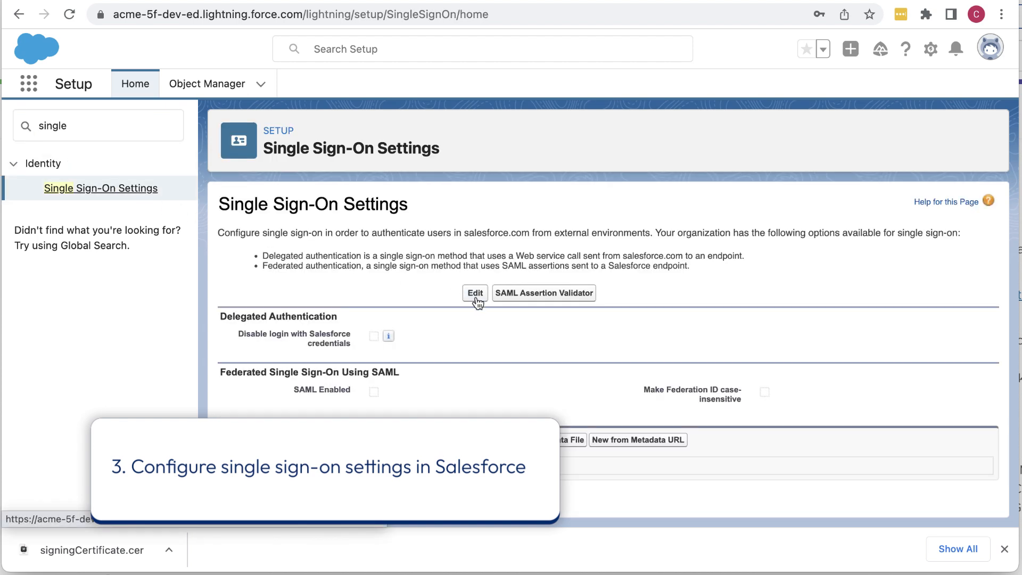
click(476, 299)
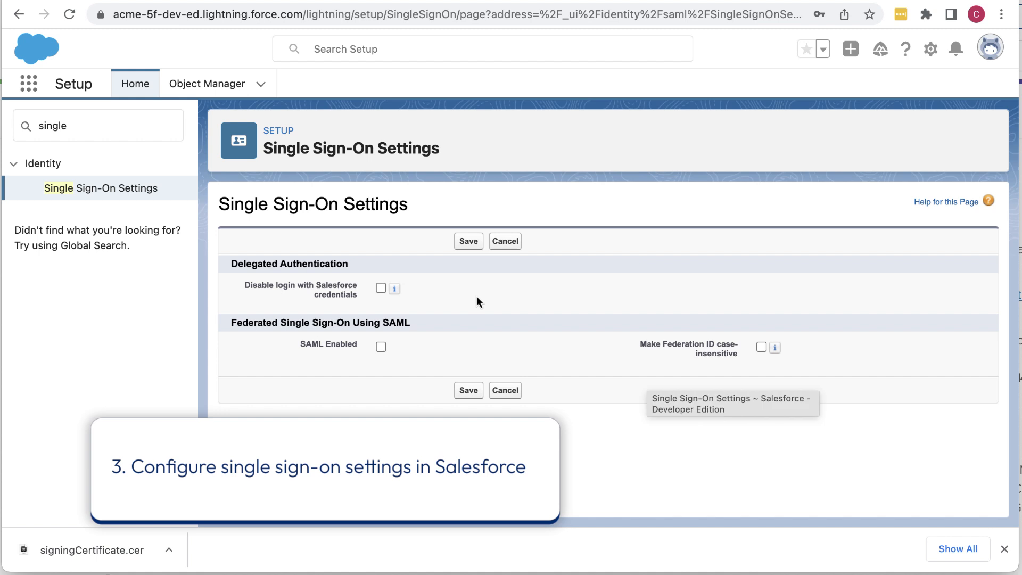
click(381, 347)
click(471, 390)
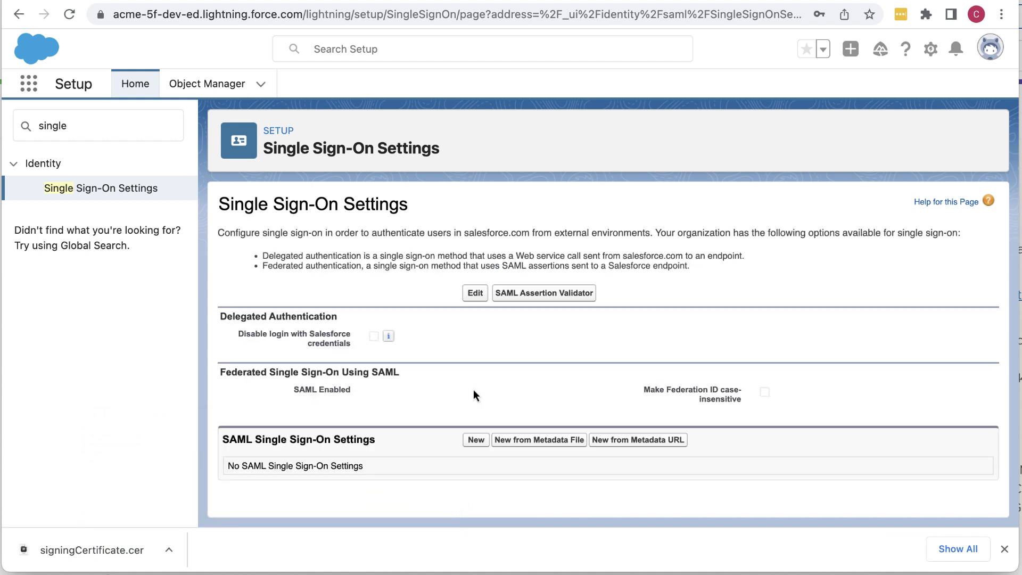
Step: Create a new SAML configuration from the vidm.idp.xml metadata file
click(554, 441)
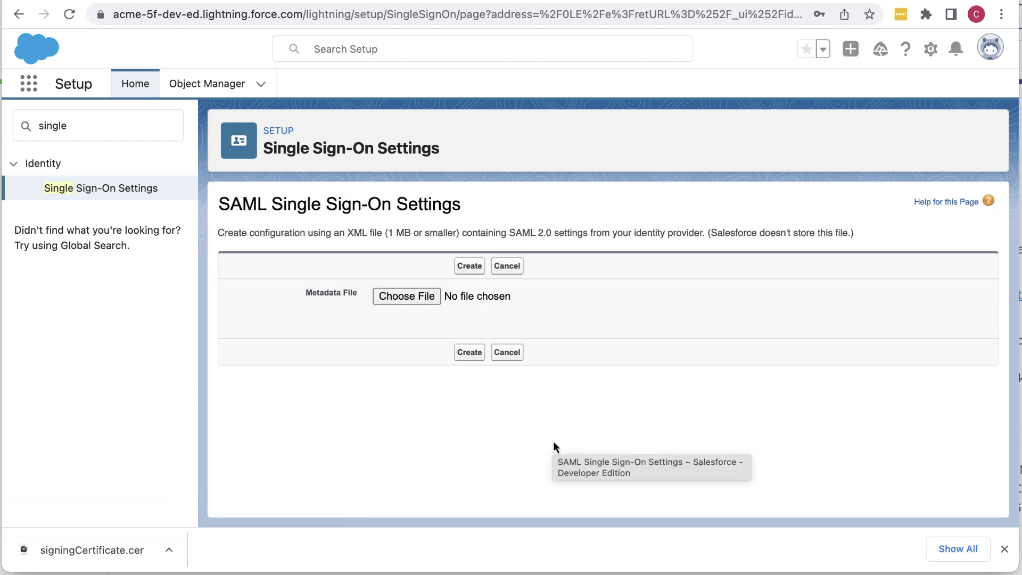
click(426, 301)
click(206, 155)
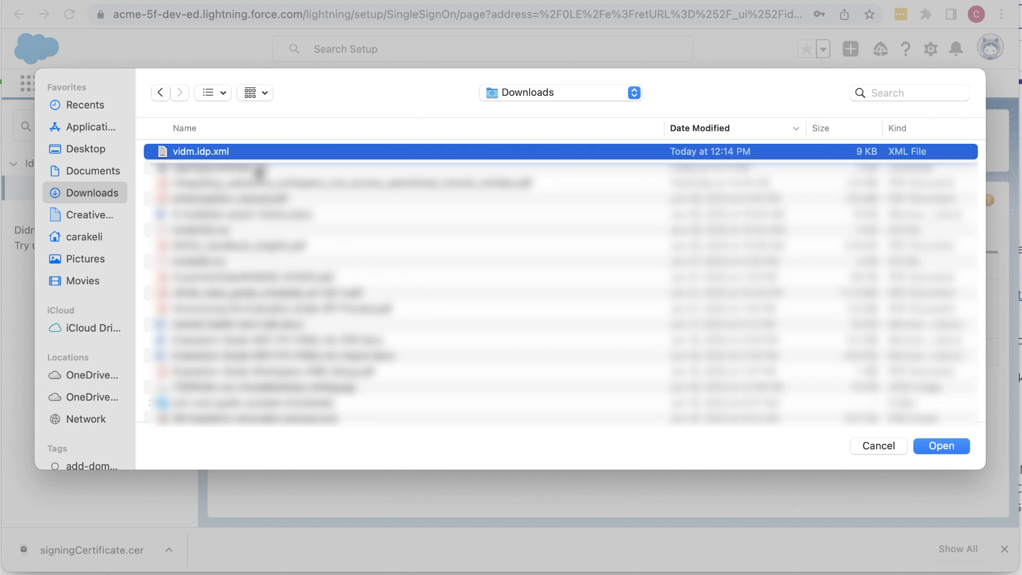
click(946, 448)
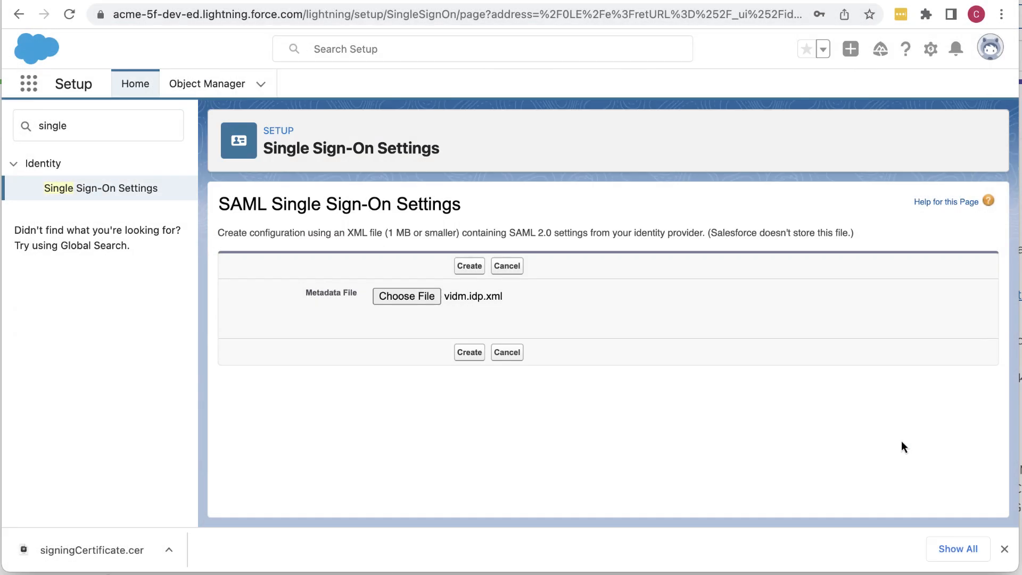
click(470, 353)
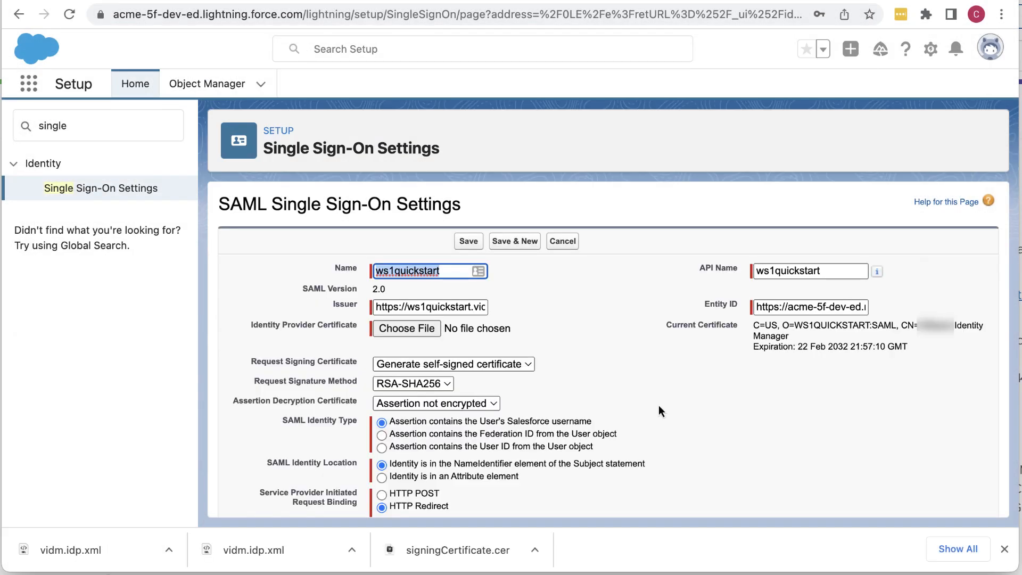
Step: Rename the configuration's Name and API Name to ws1acme
key(End)
key(BackSpace)
key(BackSpace)
key(BackSpace)
key(BackSpace)
key(BackSpace)
key(BackSpace)
key(BackSpace)
key(BackSpace)
key(BackSpace)
key(BackSpace)
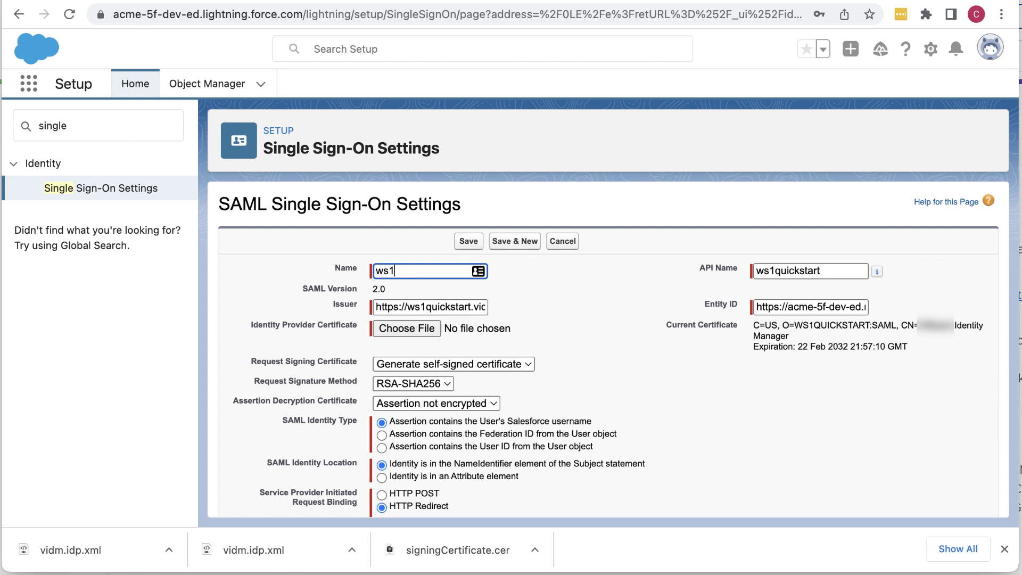
text(acme)
key(Tab)
key(End)
key(BackSpace)
key(BackSpace)
key(BackSpace)
key(BackSpace)
key(BackSpace)
key(BackSpace)
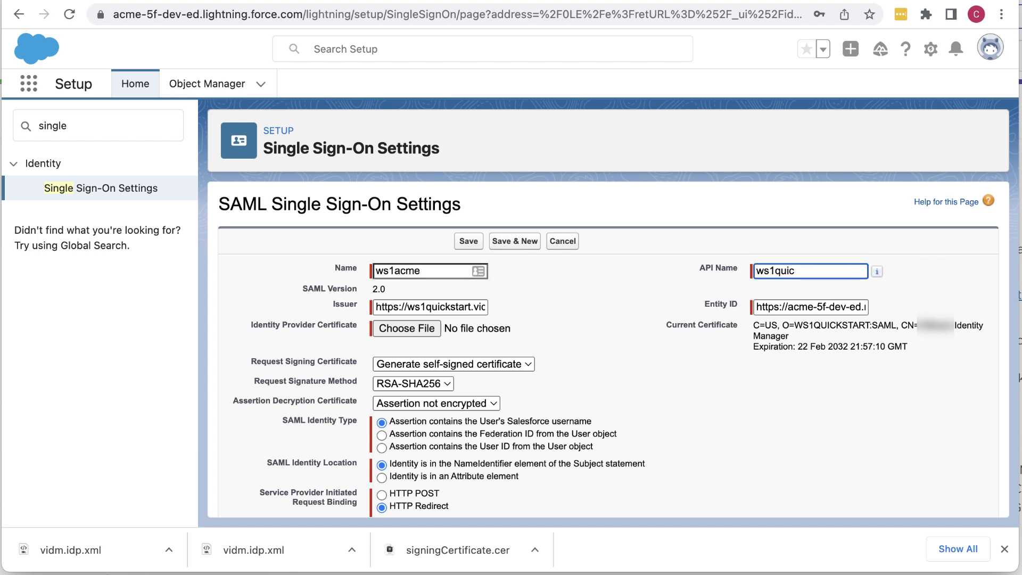
key(BackSpace)
key(BackSpace)
key(BackSpace)
key(BackSpace)
text(acme)
Step: Set Single Logout Binding to HTTP POST and save the configuration
scroll(820, 438, down, 3)
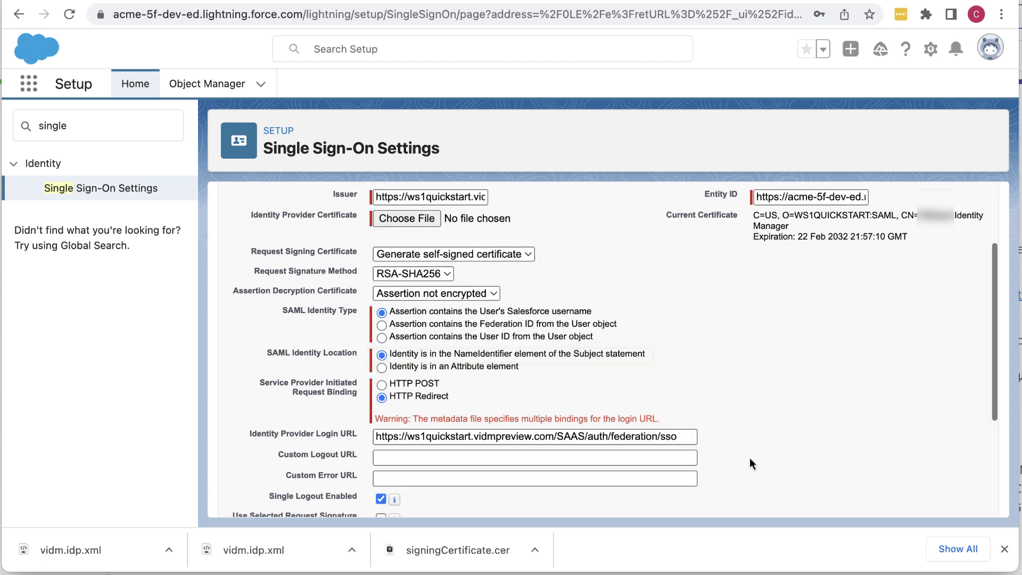
scroll(750, 458, down, 2)
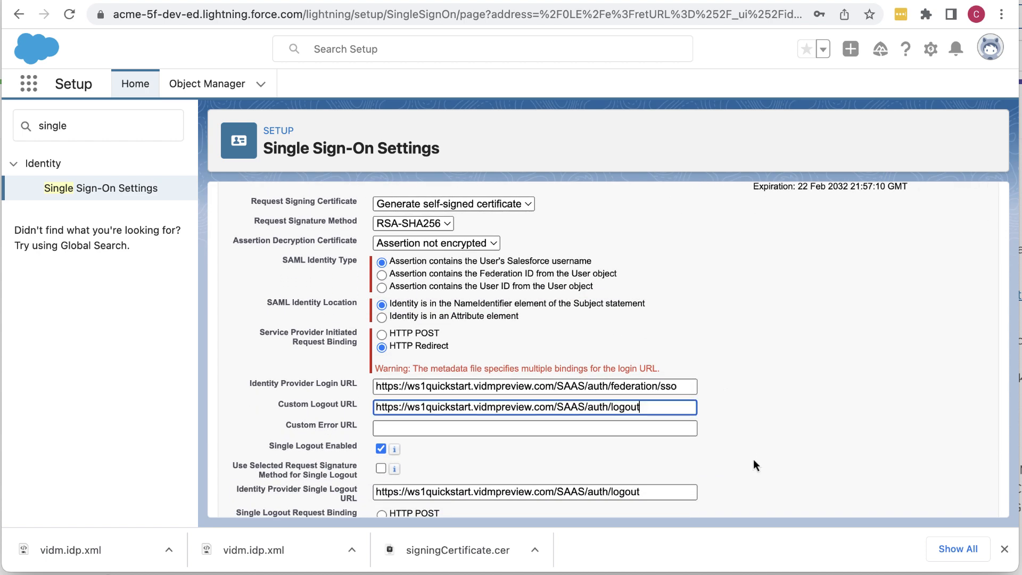
scroll(754, 460, down, 4)
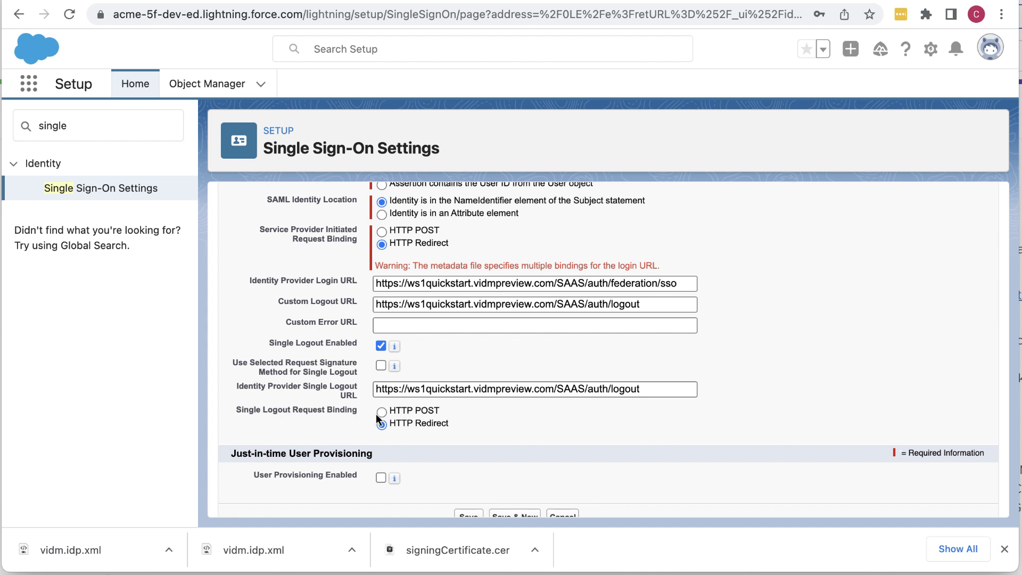
click(382, 412)
scroll(527, 459, down, 1)
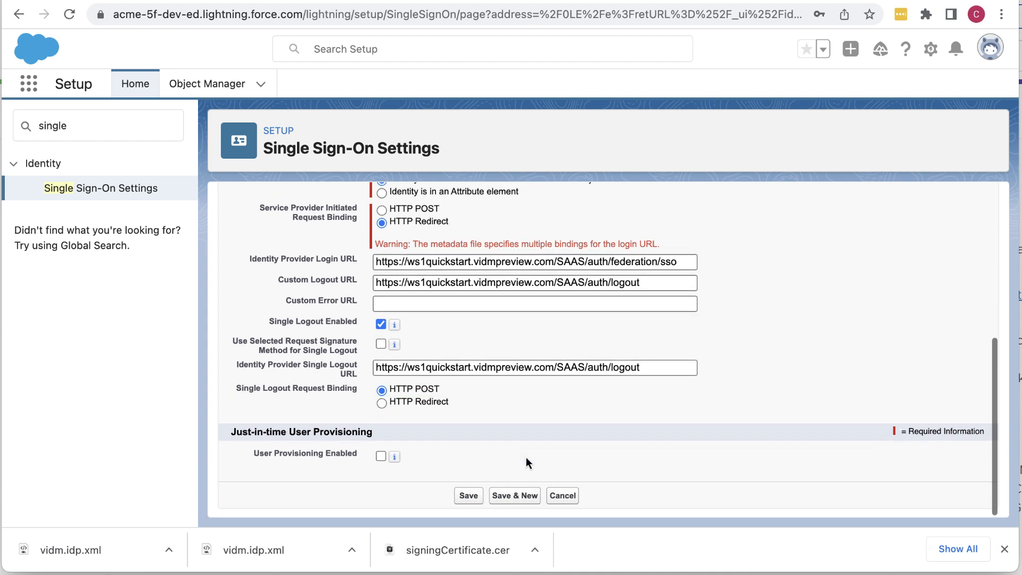
click(469, 496)
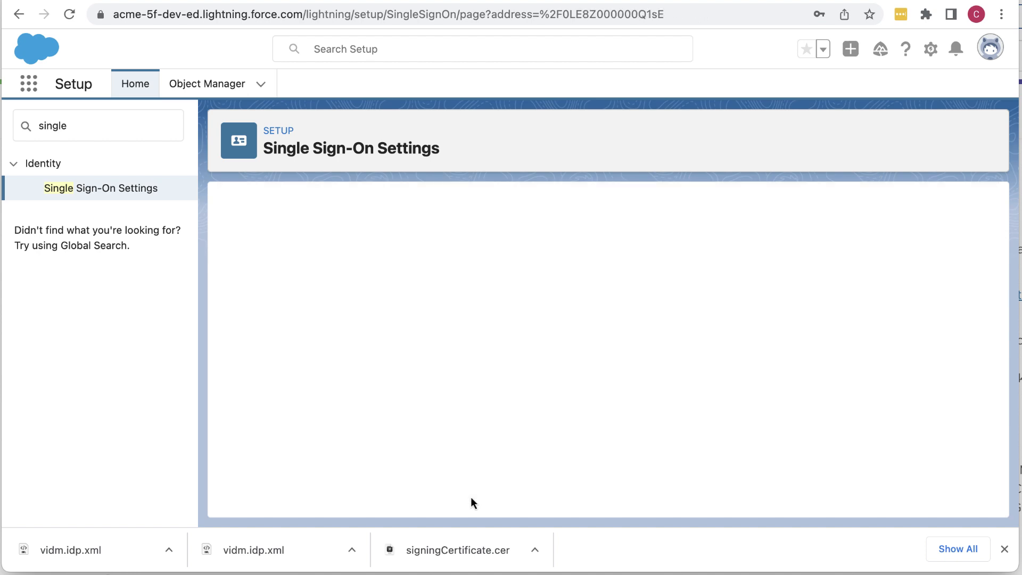
Step: Download the SAMLSP metadata XML from the configuration's Endpoints section
scroll(471, 503, down, 5)
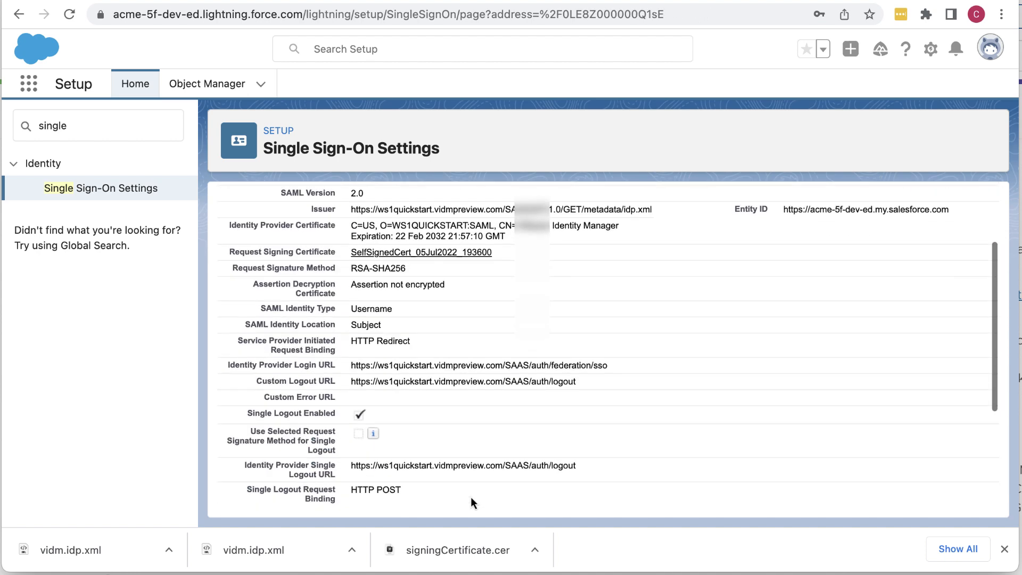
scroll(471, 496, down, 4)
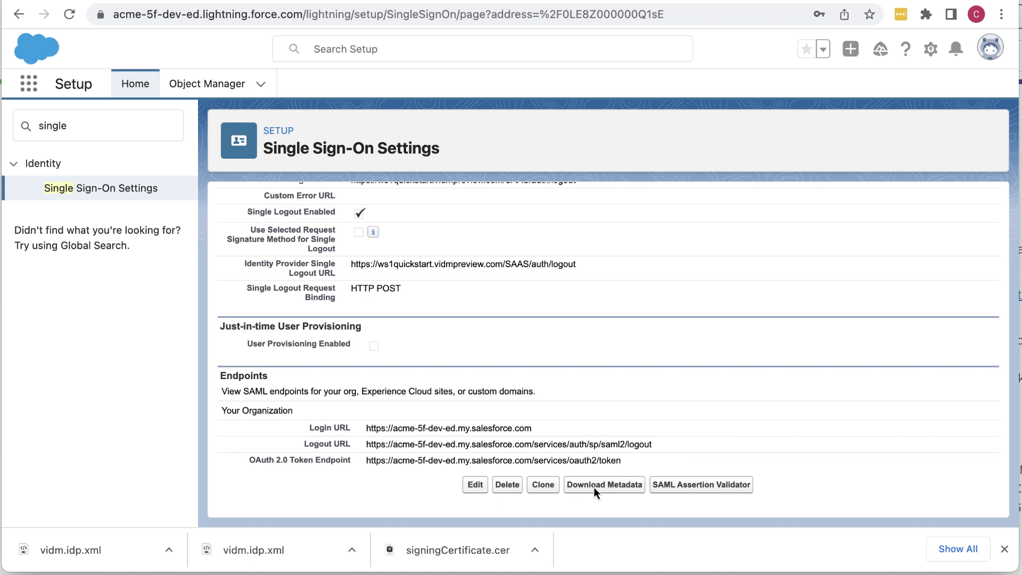
click(629, 486)
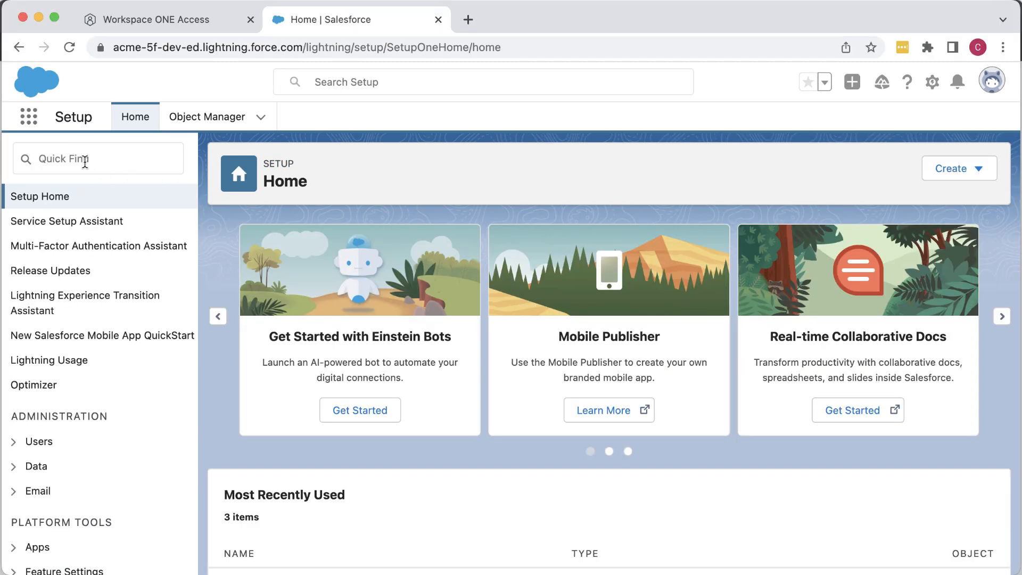
Step: Find Users via Quick Find 'user' and start a New User
click(85, 160)
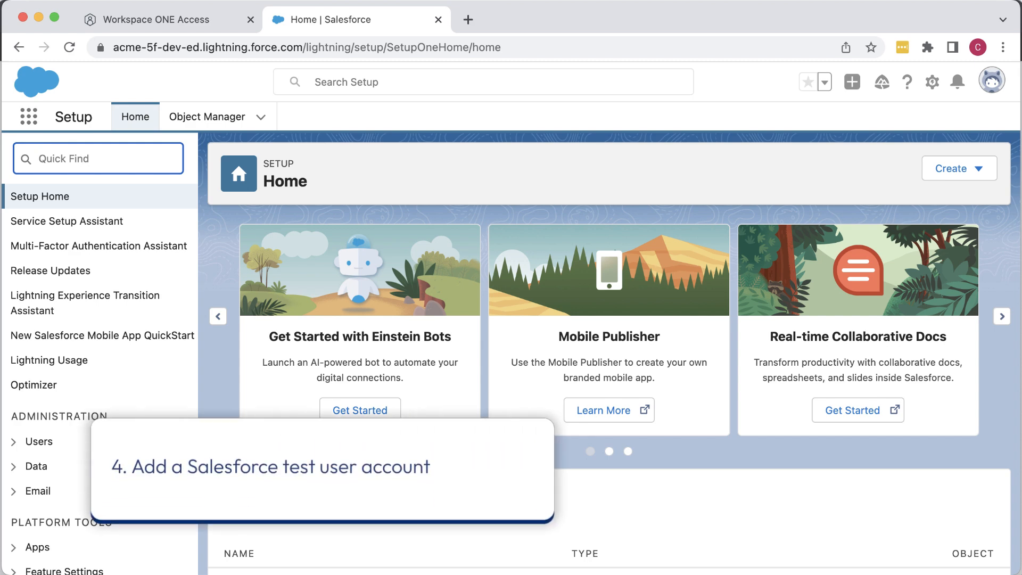
text(user)
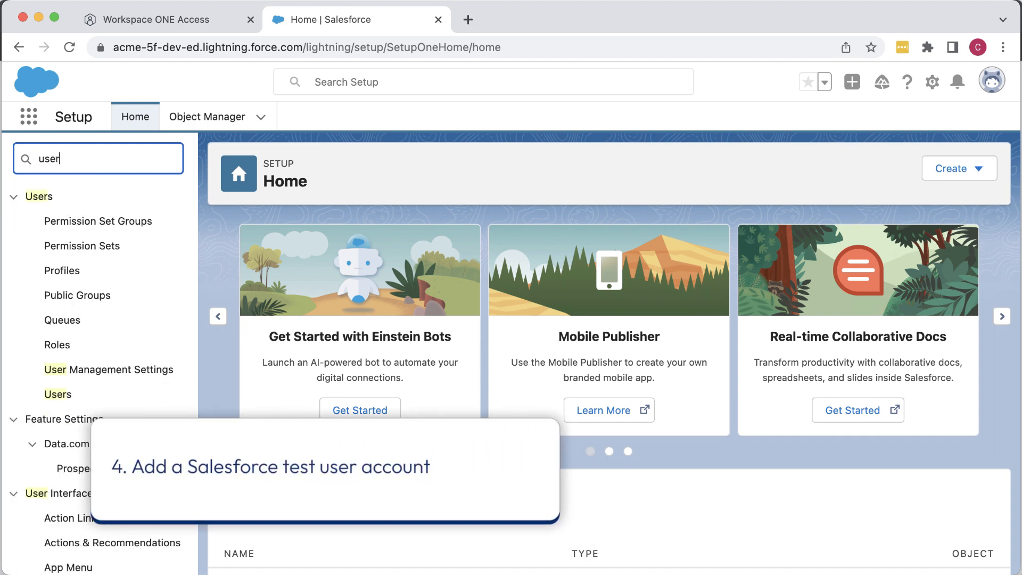
click(78, 396)
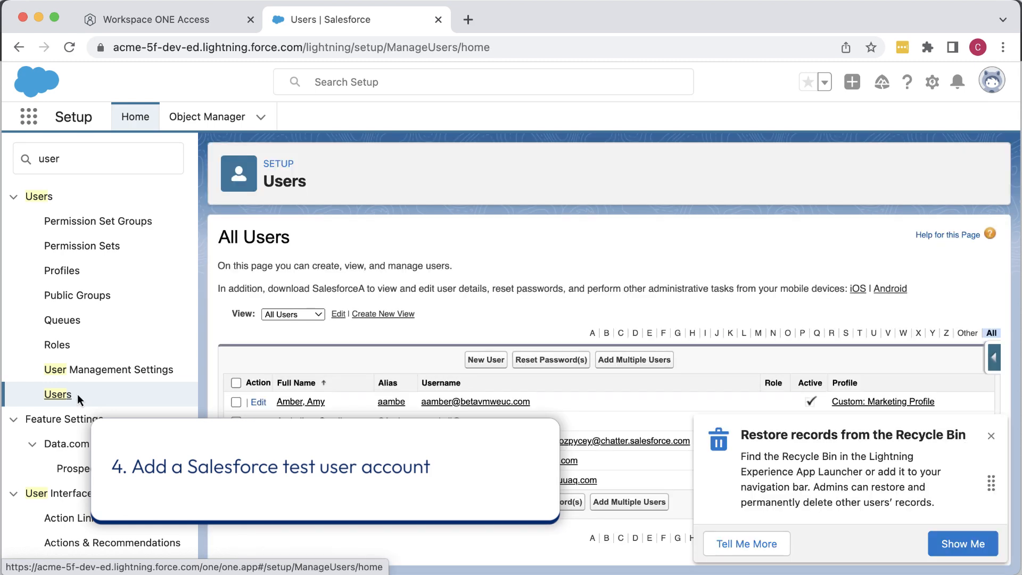
click(486, 360)
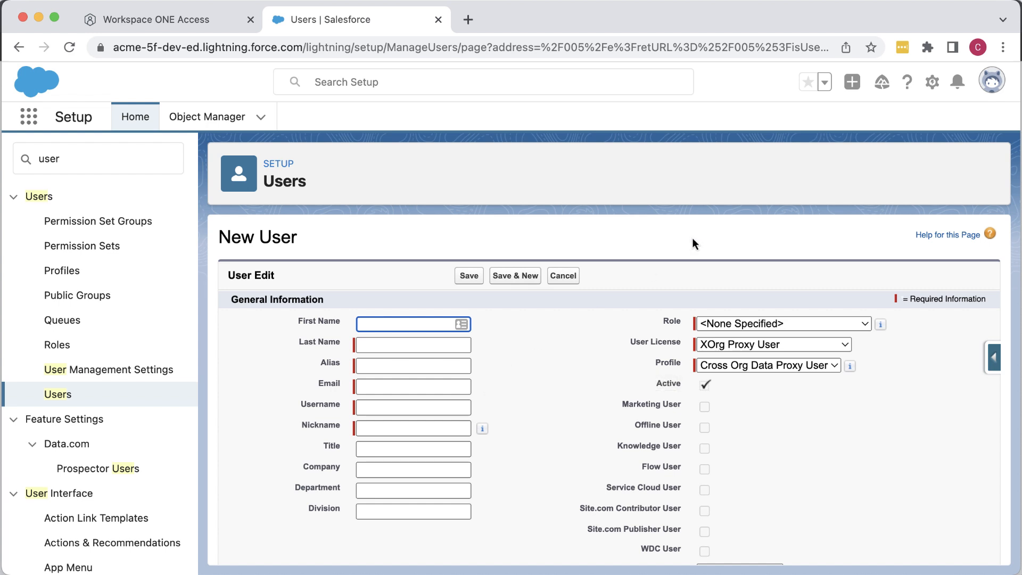
Step: Look up an existing user's profile in Workspace ONE Access, then return to Salesforce's First Name field
click(199, 24)
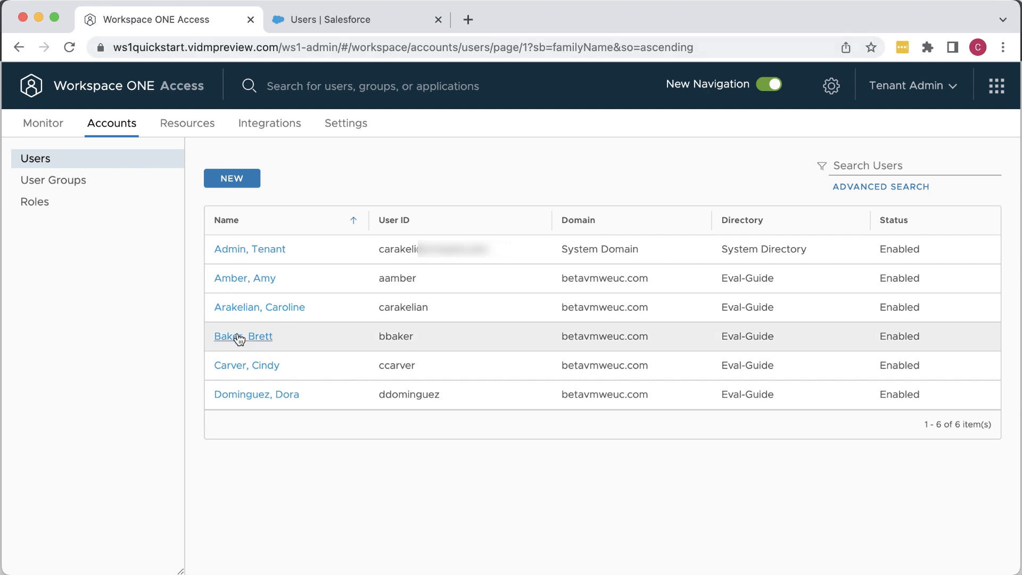
click(238, 337)
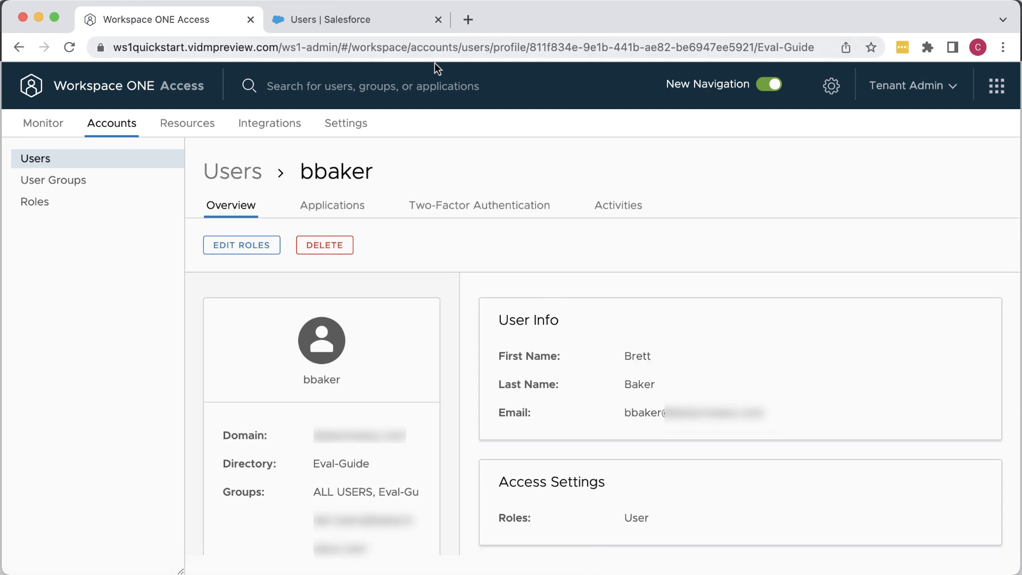
click(378, 21)
click(420, 326)
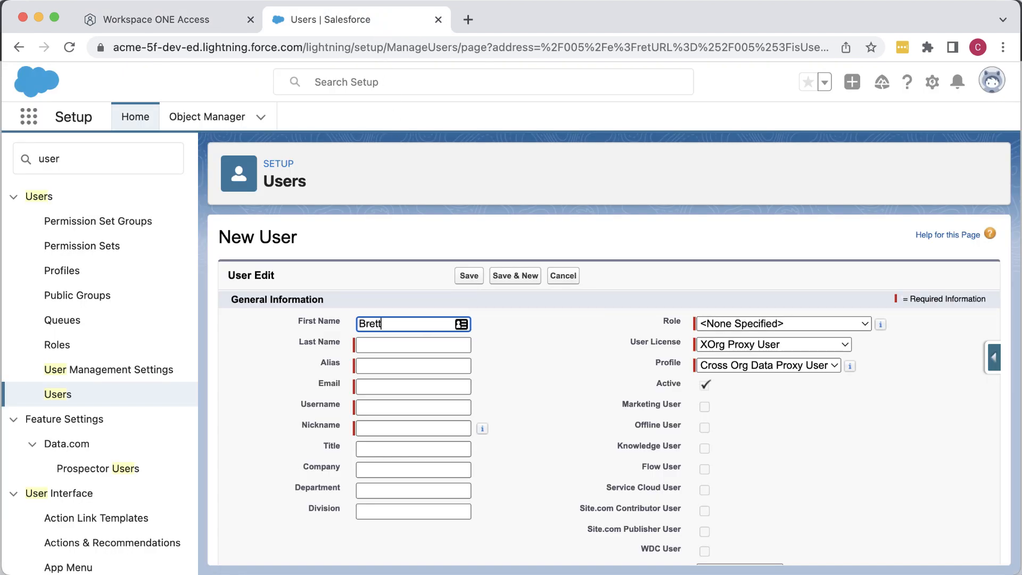
Step: Enter the test user's first and last name, alias, email and nickname
key(Tab)
click(421, 363)
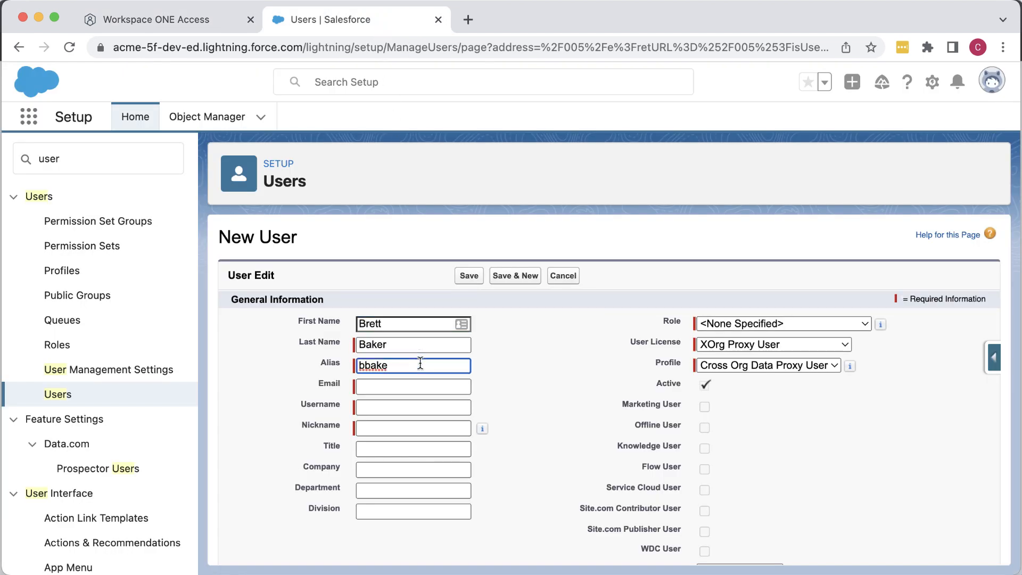
text(r)
click(413, 385)
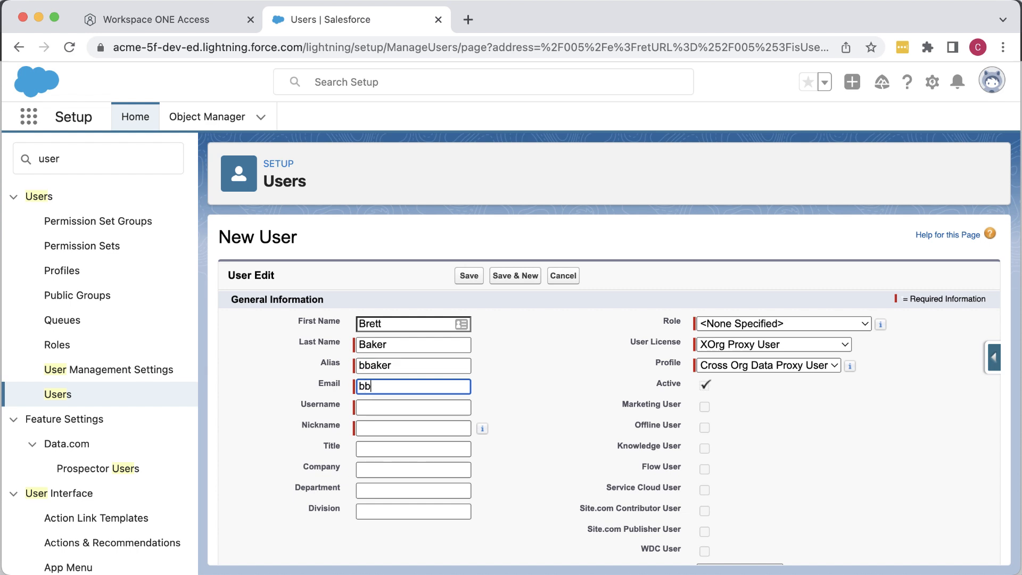
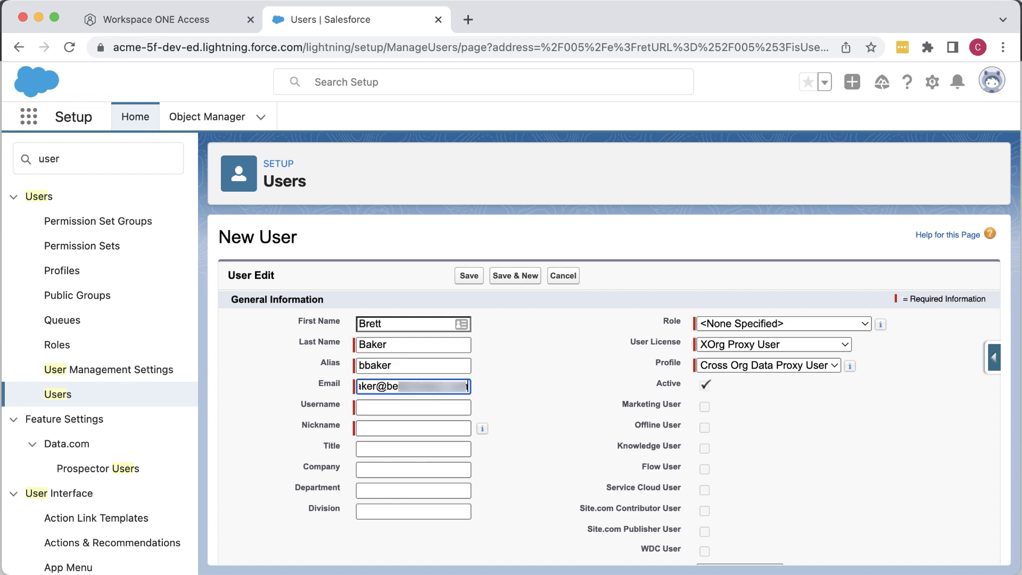
double_click(453, 431)
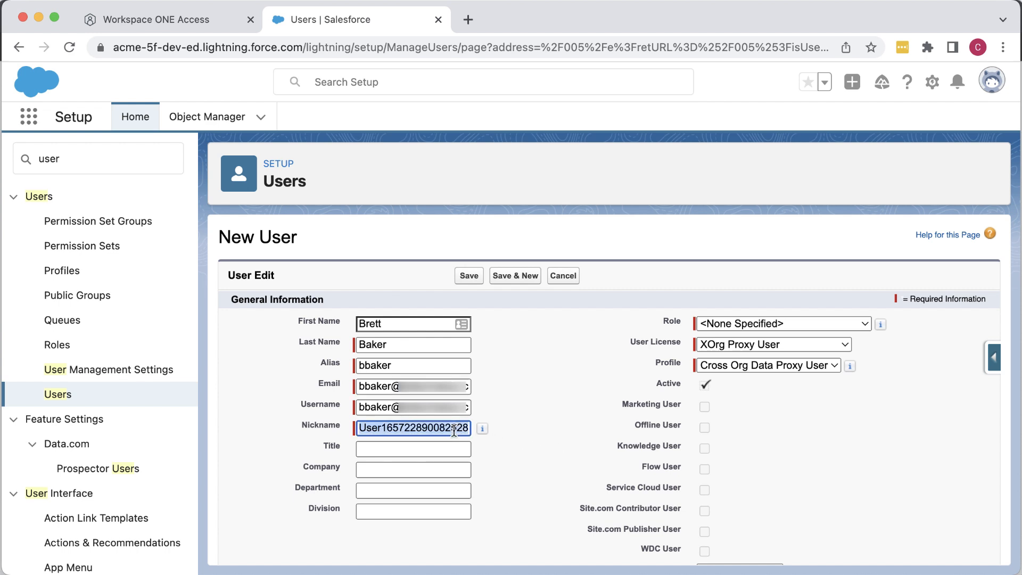
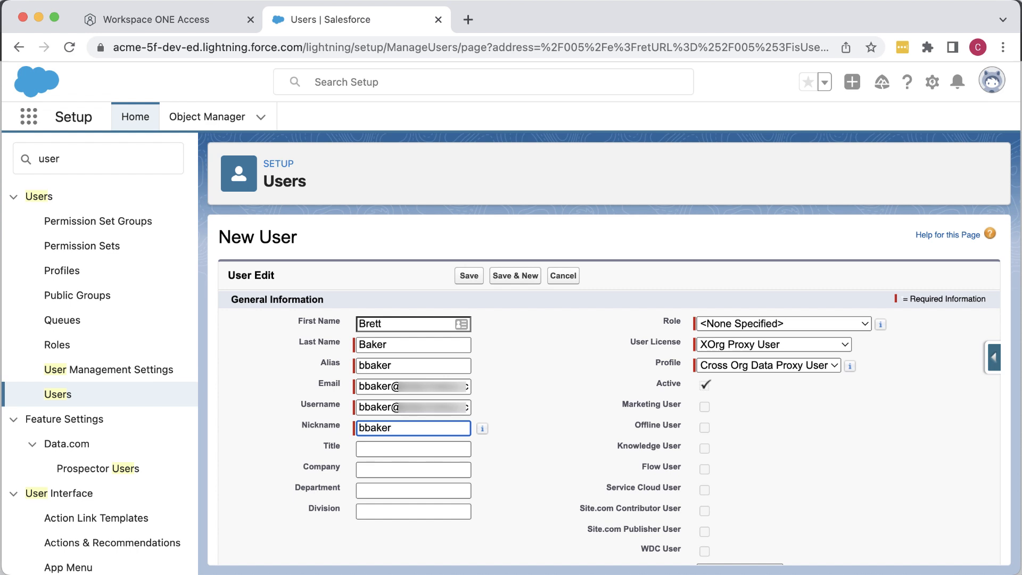
Step: Set User License to Force.com - Free and save the user
click(846, 346)
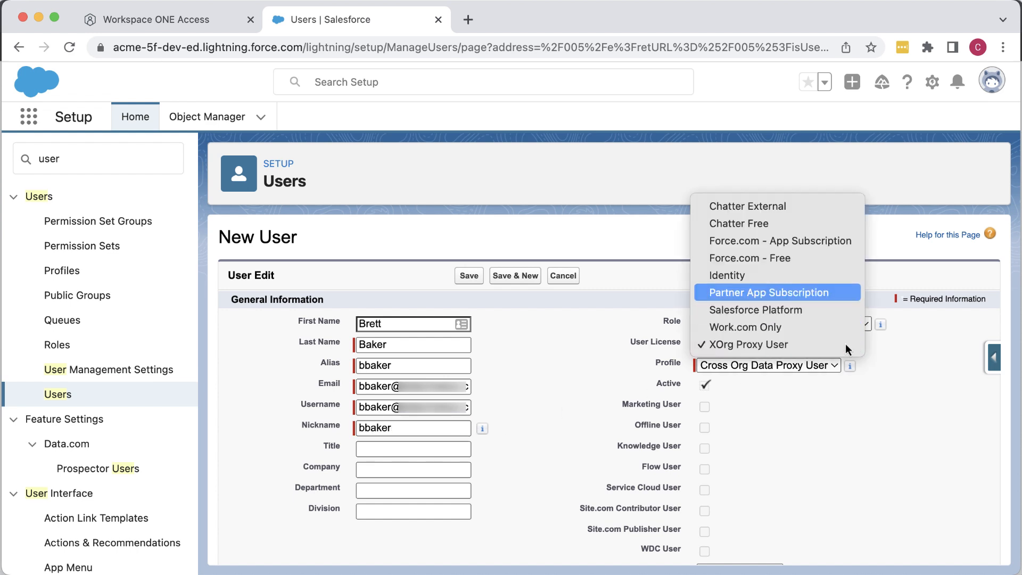
click(828, 267)
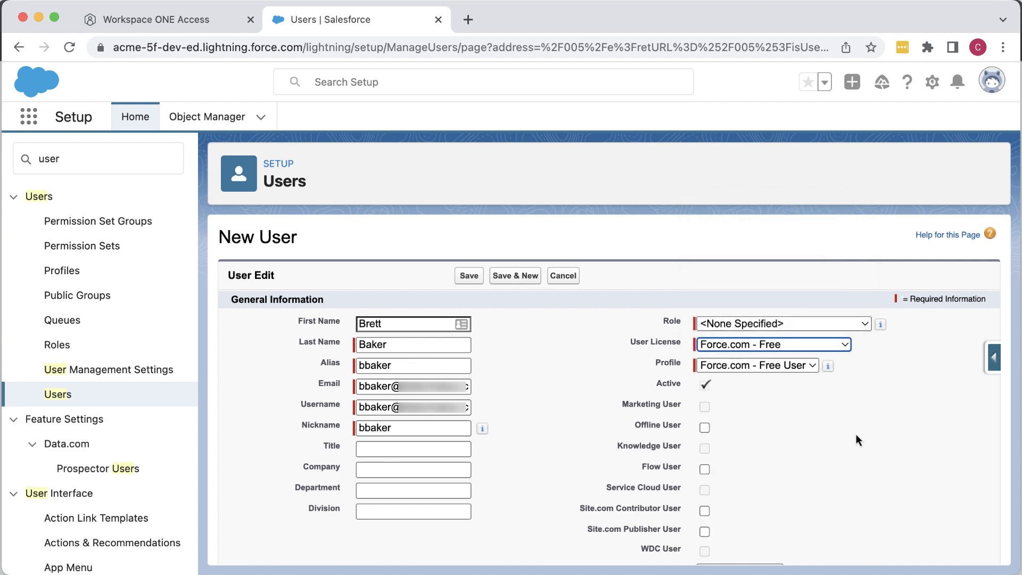
scroll(846, 457, down, 8)
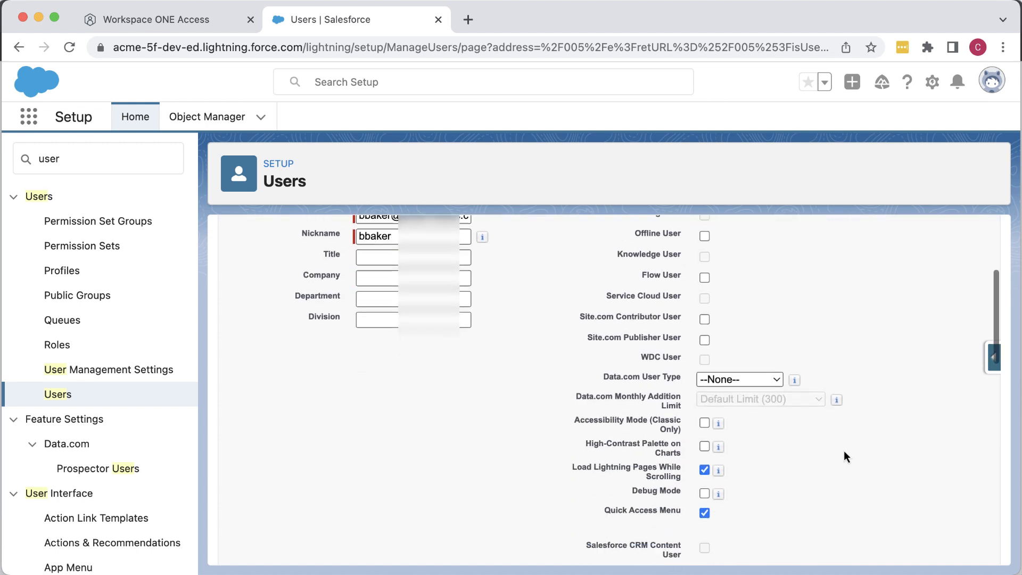
scroll(846, 457, down, 6)
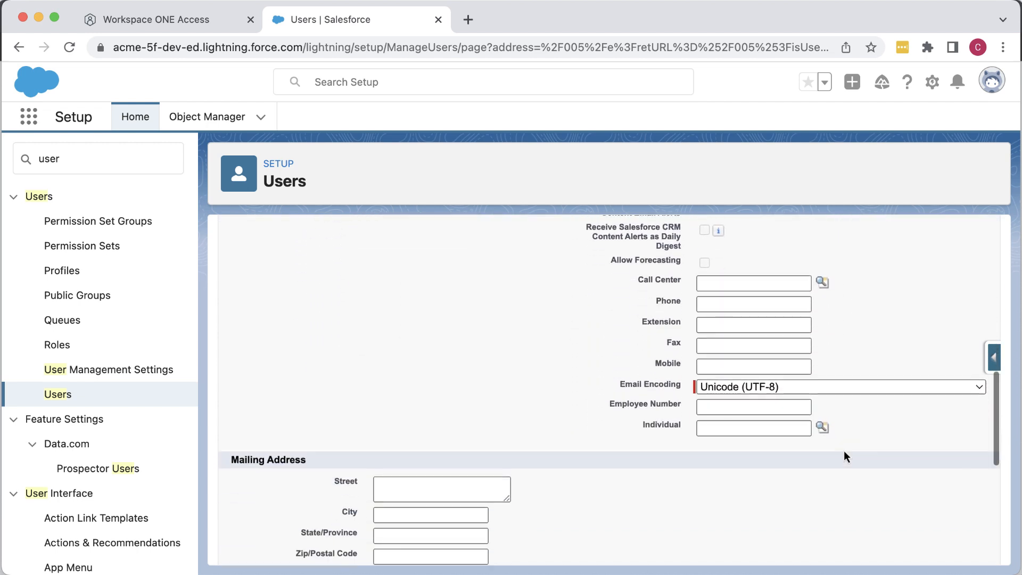
scroll(847, 457, down, 3)
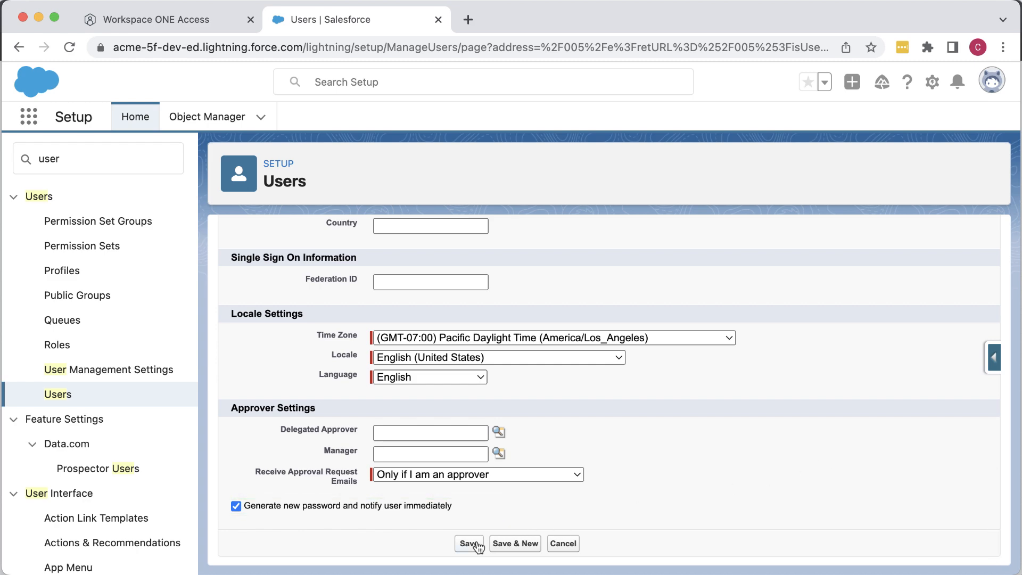
click(468, 544)
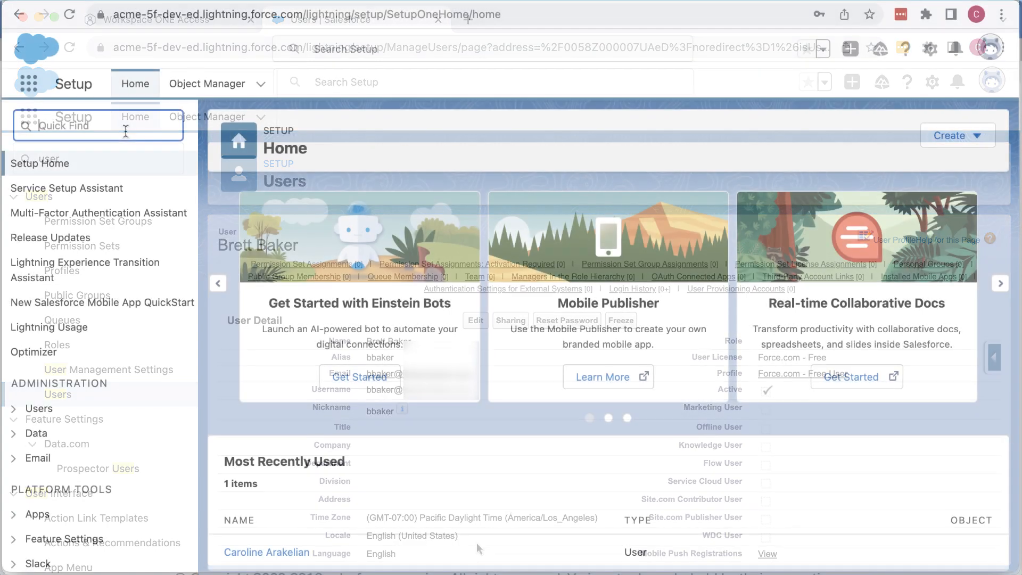
Step: In My Domain's Authentication Configuration, tick ws1acme alongside Login Form and save
text(my)
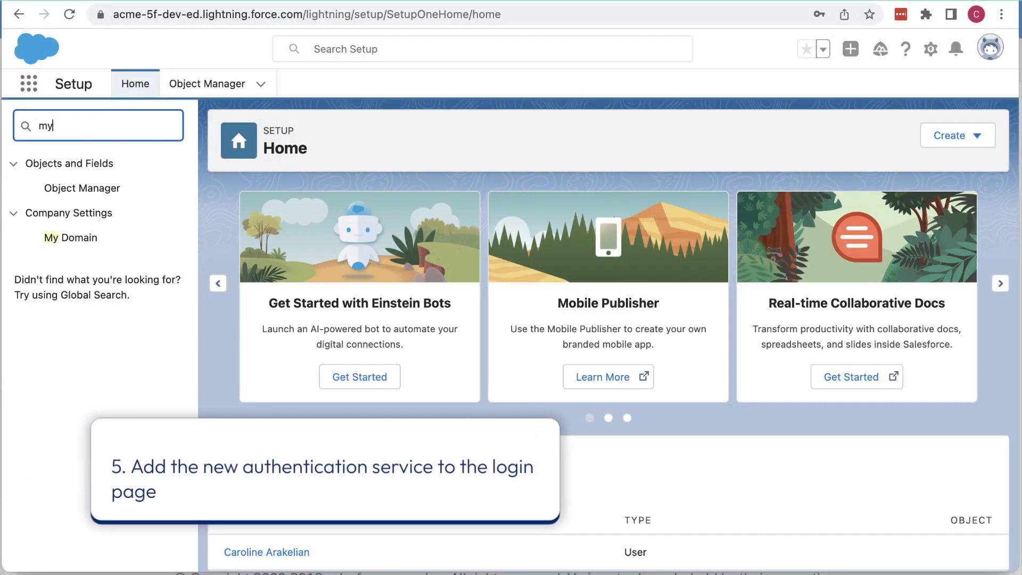
click(74, 240)
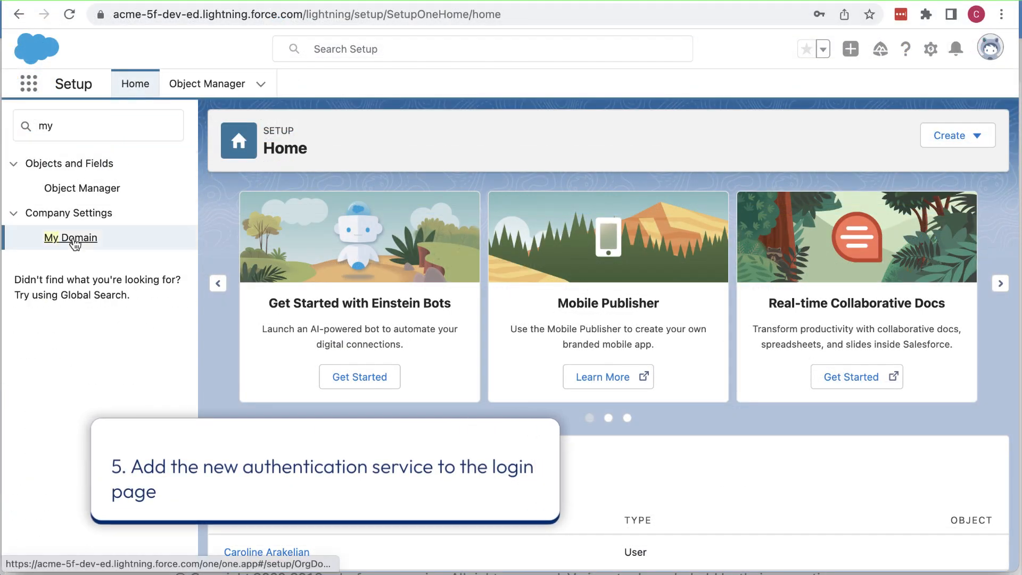
scroll(289, 430, down, 5)
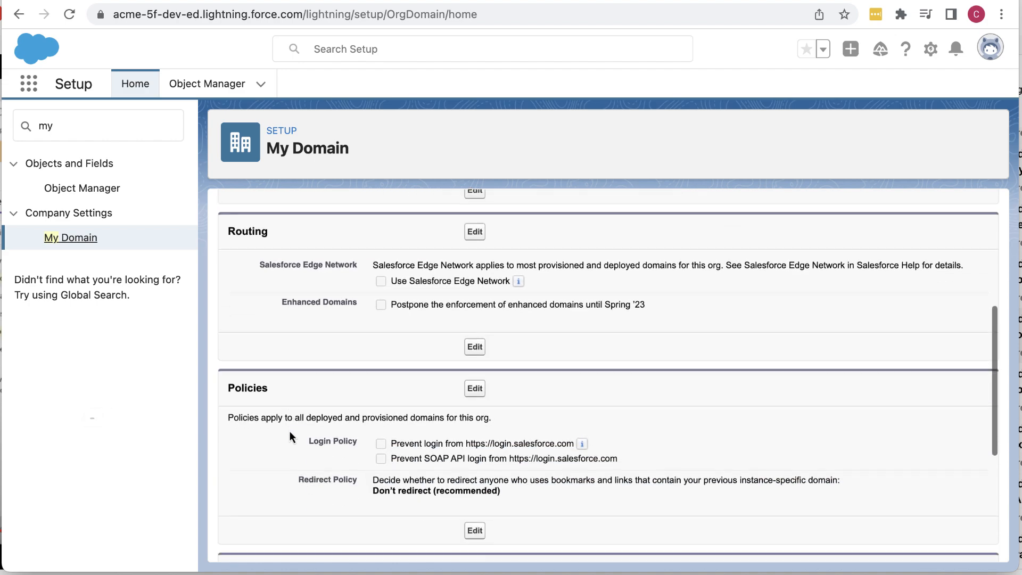
scroll(289, 431, down, 4)
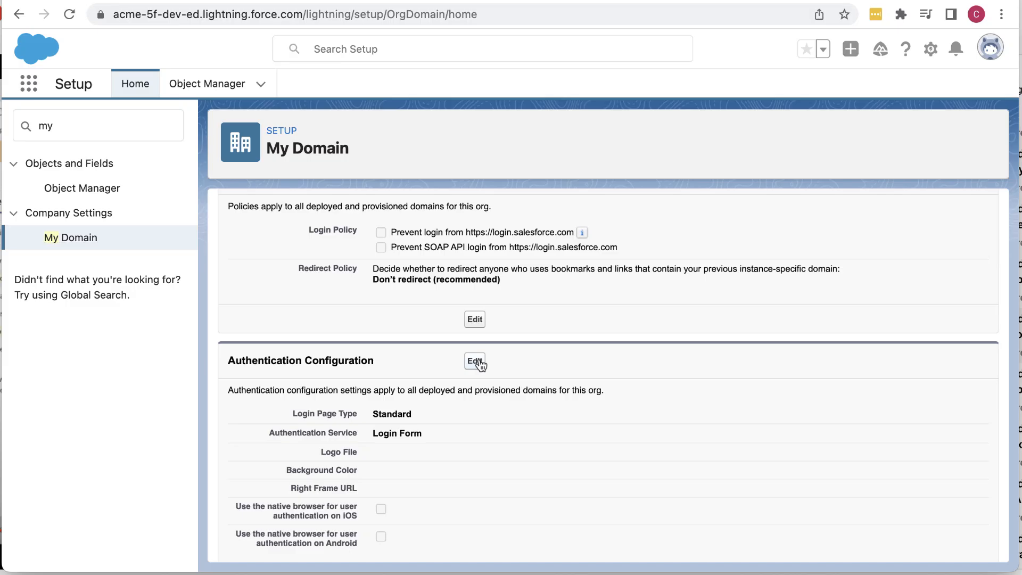
click(475, 361)
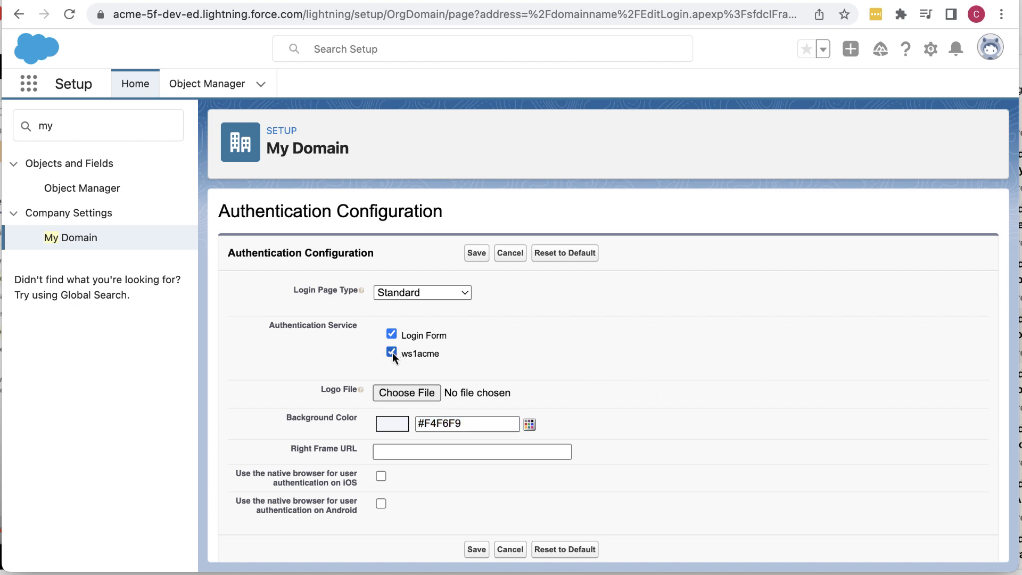
click(477, 550)
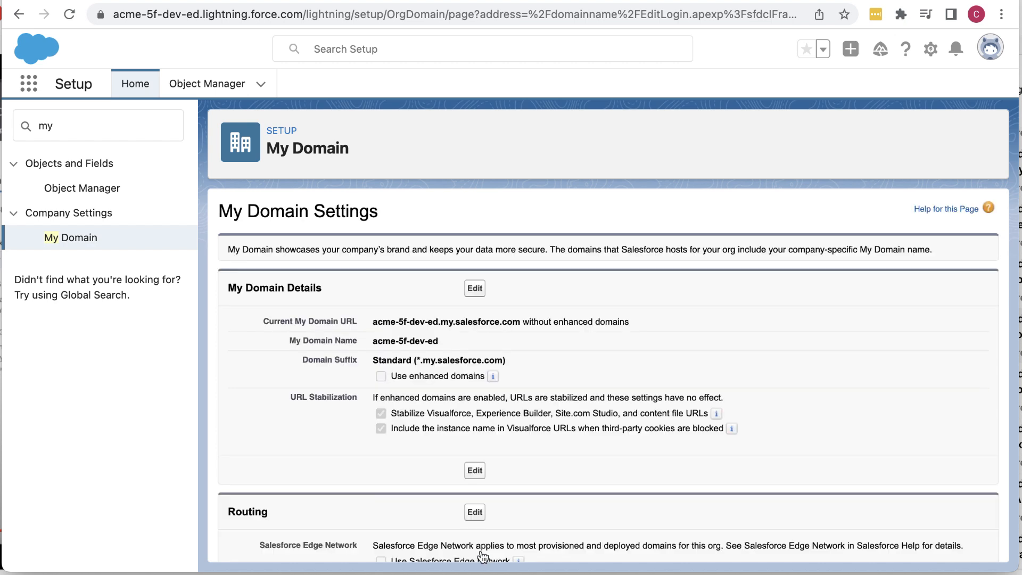
Step: Load the org's my.salesforce.com login page in an Incognito window and choose ws1acme sign-in
drag(340, 14, 113, 14)
key(super+c)
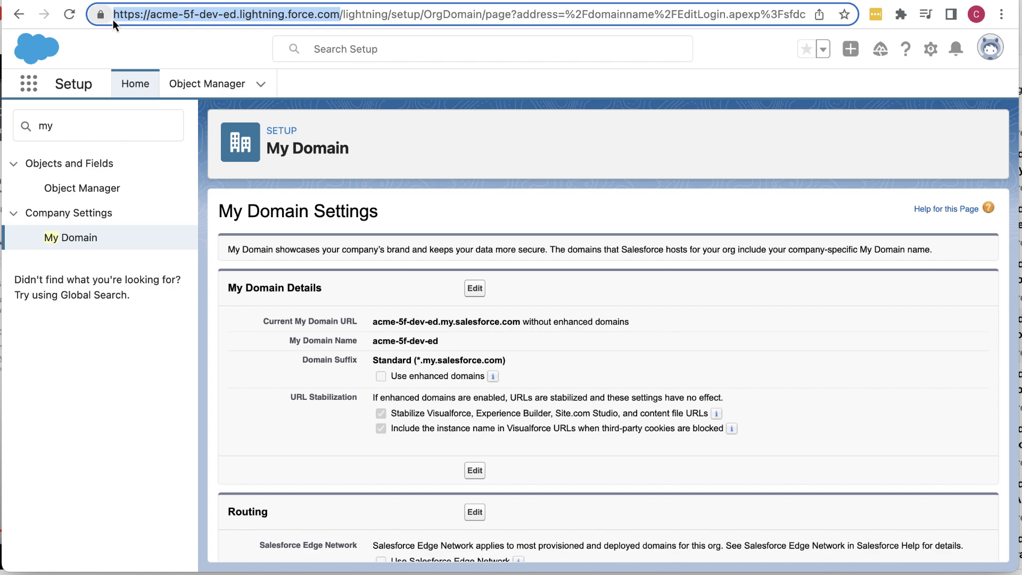
key(super+shift+n)
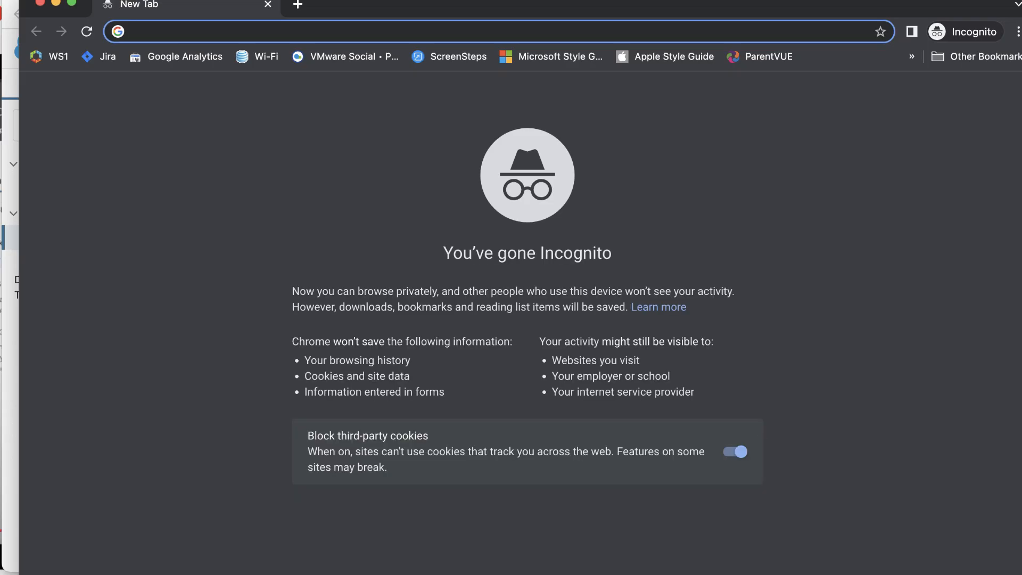
key(super+v)
key(Return)
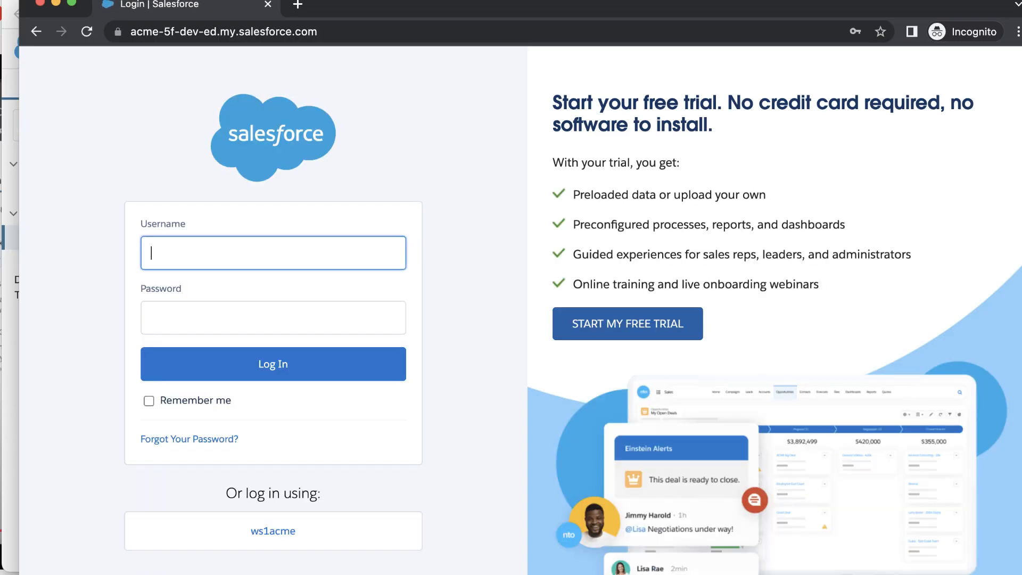
click(273, 535)
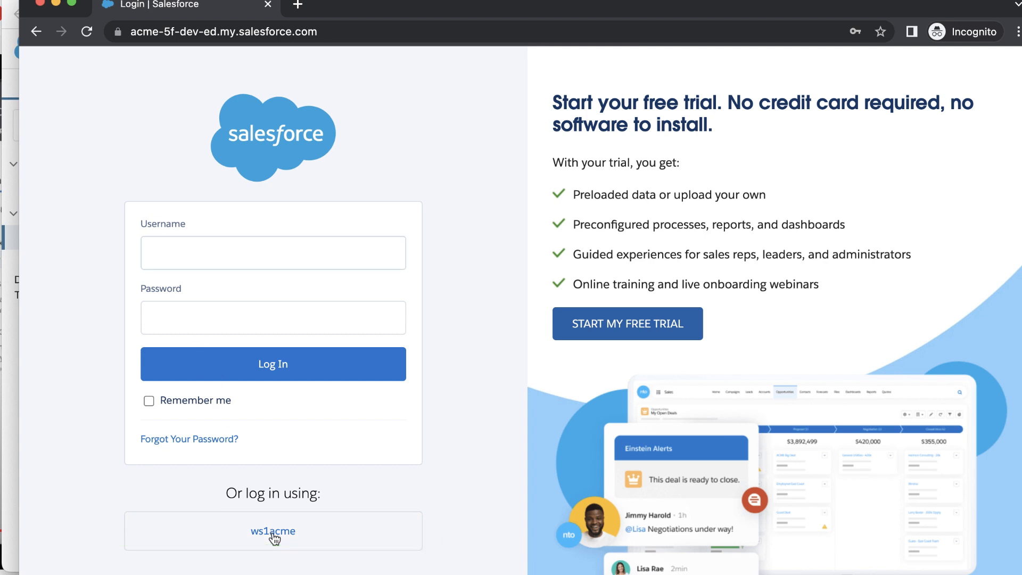